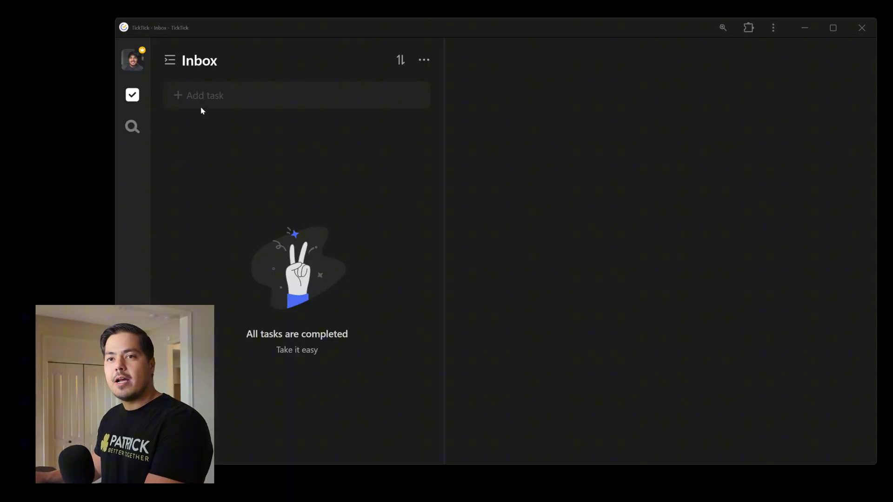
Step: Add an Inbox task named 'Task that uses Markdown' and open its details
{"action": "left_click", "coordinate": [203, 95]}
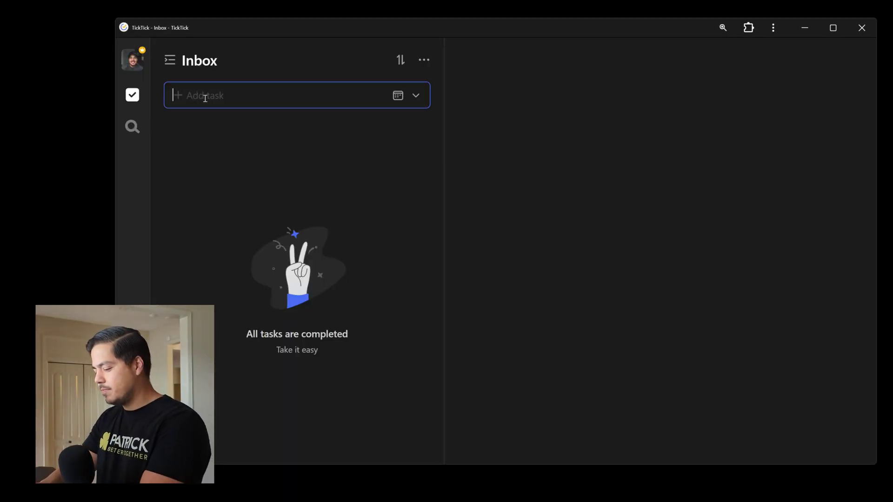
{"action": "type", "text": "Task that uses Markdown"}
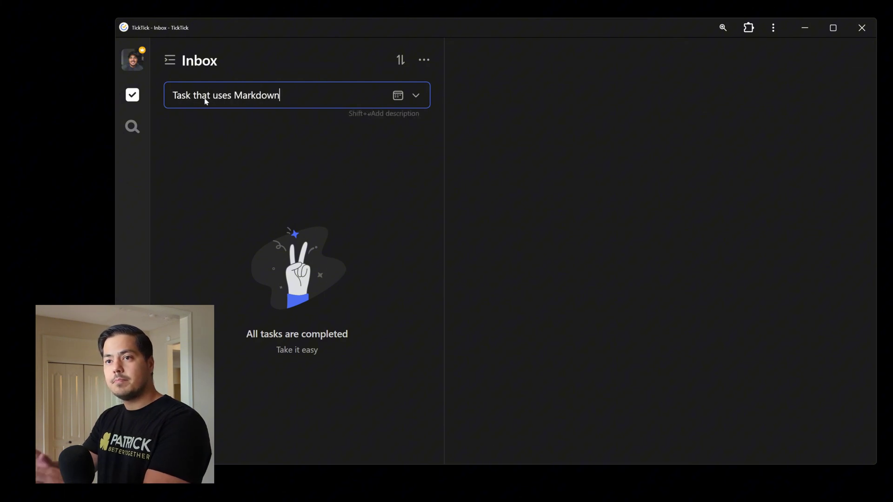
{"action": "key", "text": "Return"}
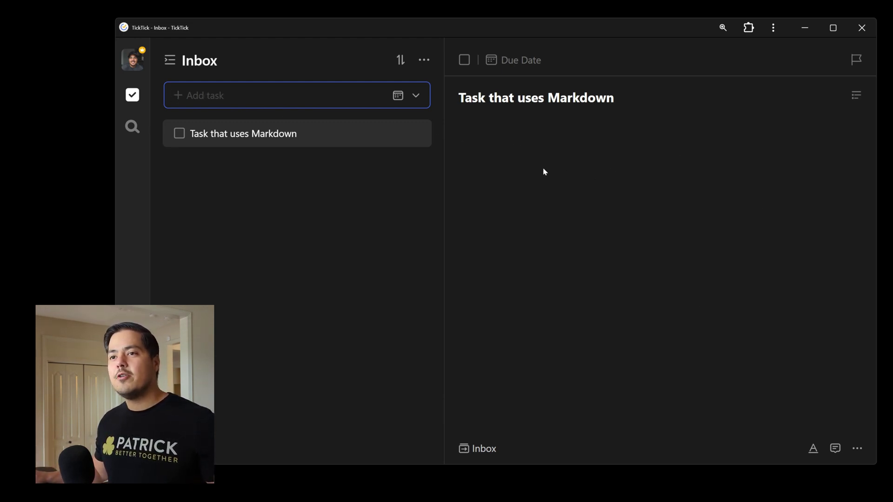
Step: Write the description 'This is some text that defines out task.' and start a new line
{"action": "left_click", "coordinate": [508, 148]}
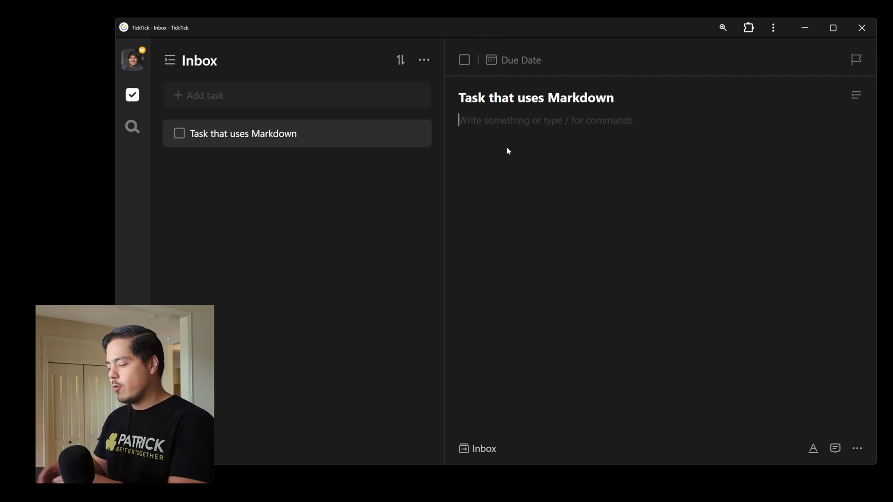
{"action": "type", "text": "This is "}
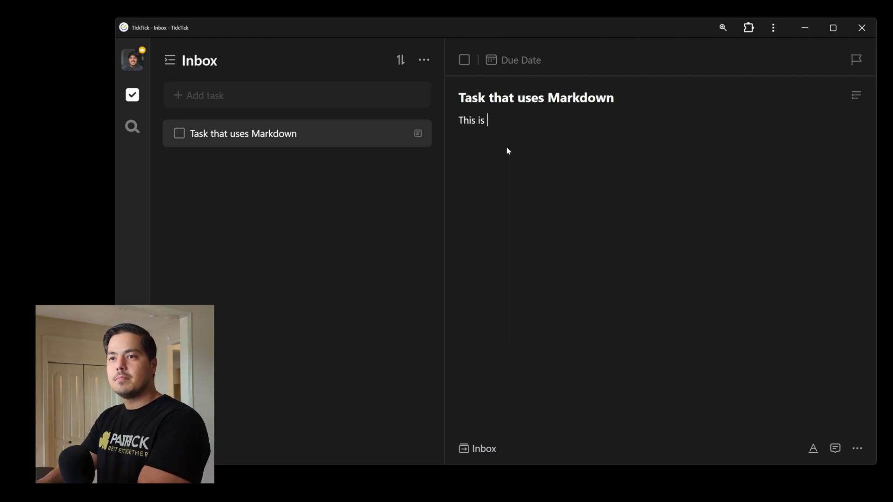
{"action": "type", "text": "some text that de"}
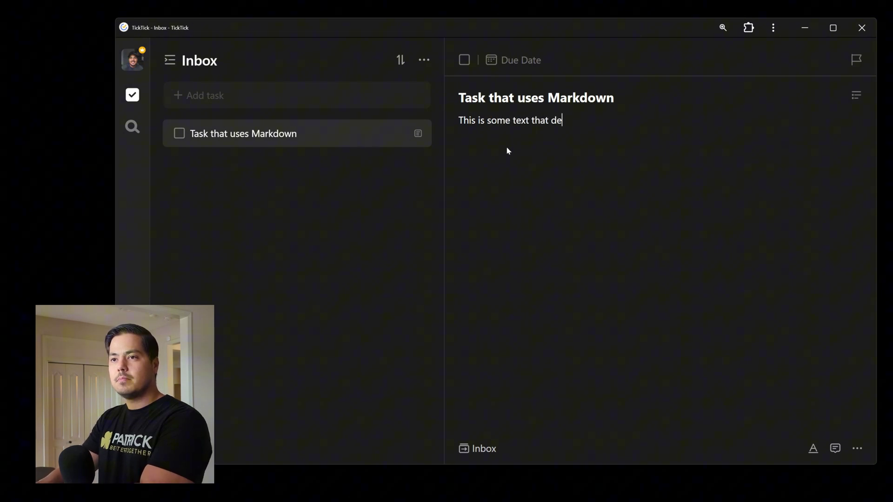
{"action": "type", "text": "fines out task"}
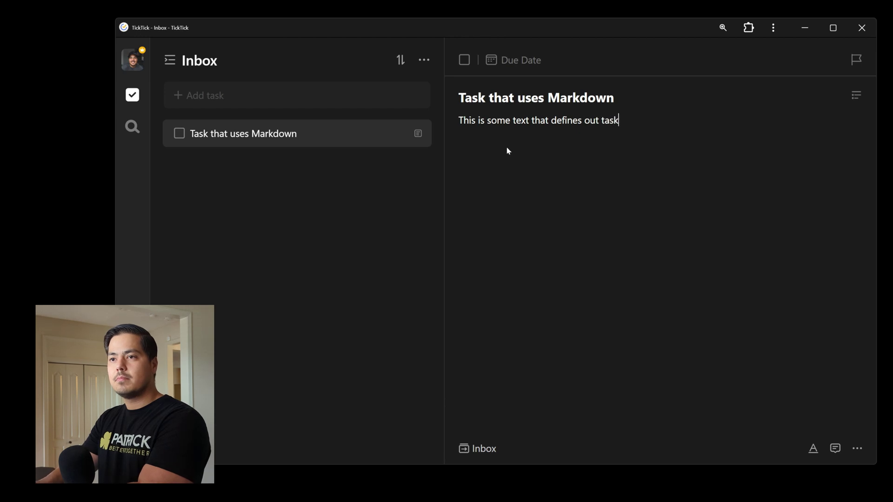
{"action": "type", "text": "."}
{"action": "key", "text": "Return"}
{"action": "key", "text": "Return"}
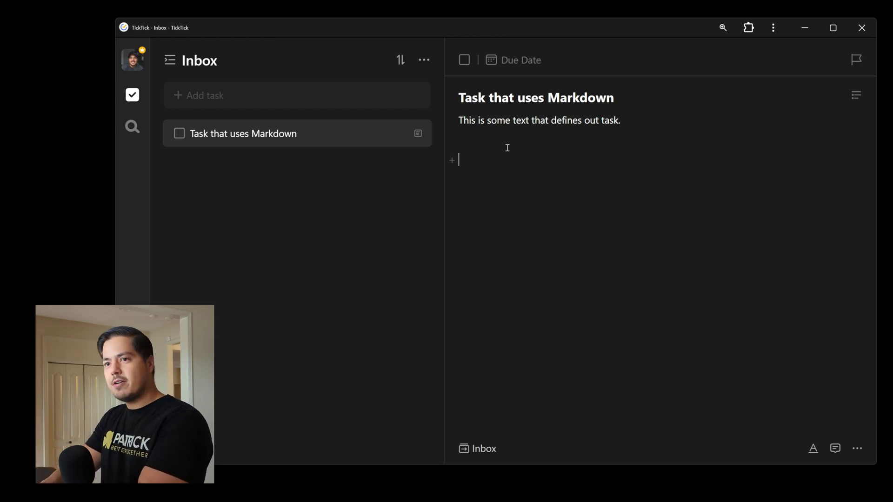
Step: Type 'This is some text that defines our task.' with 'text' in italics and 'task' in bold
{"action": "type", "text": "This is some"}
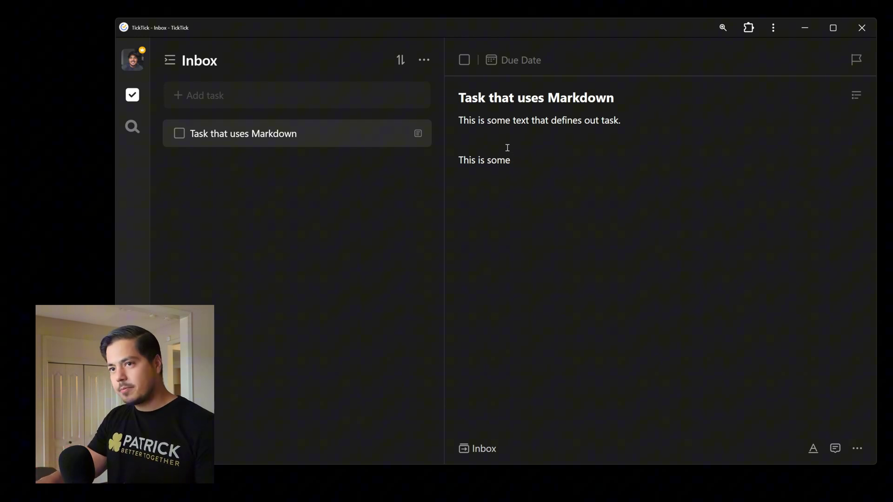
{"action": "type", "text": "*"}
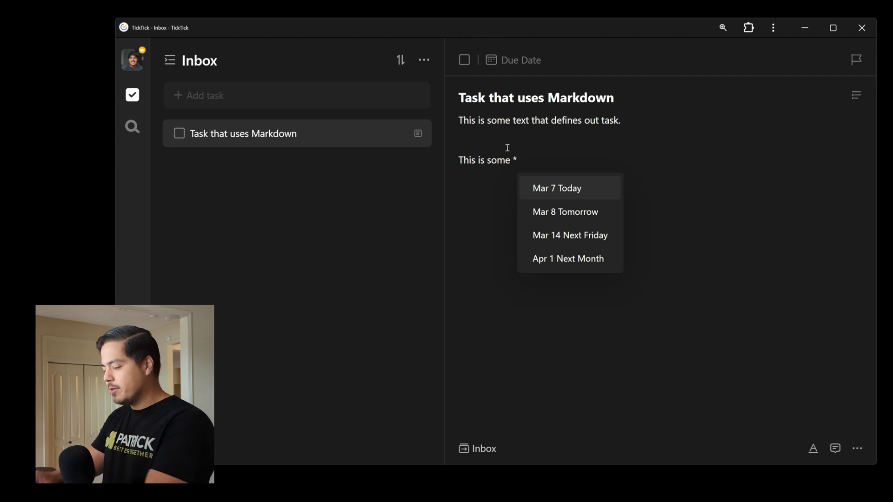
{"action": "type", "text": "text"}
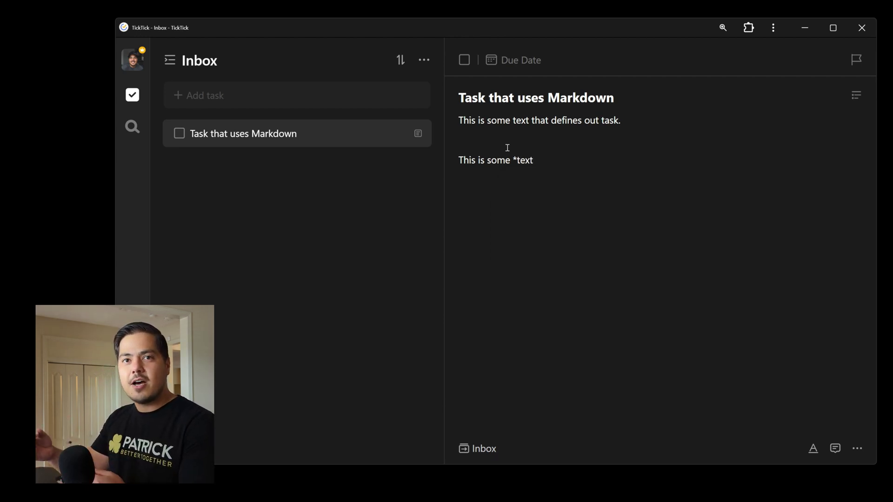
{"action": "type", "text": "*"}
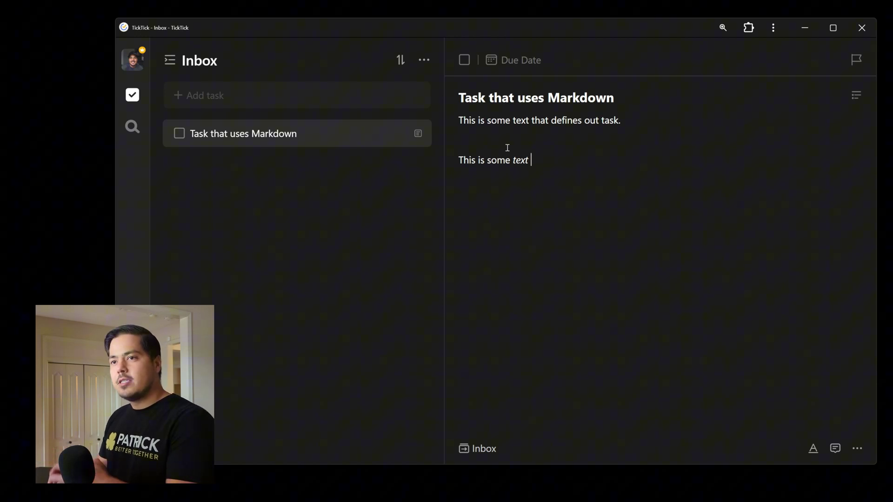
{"action": "type", "text": "that de"}
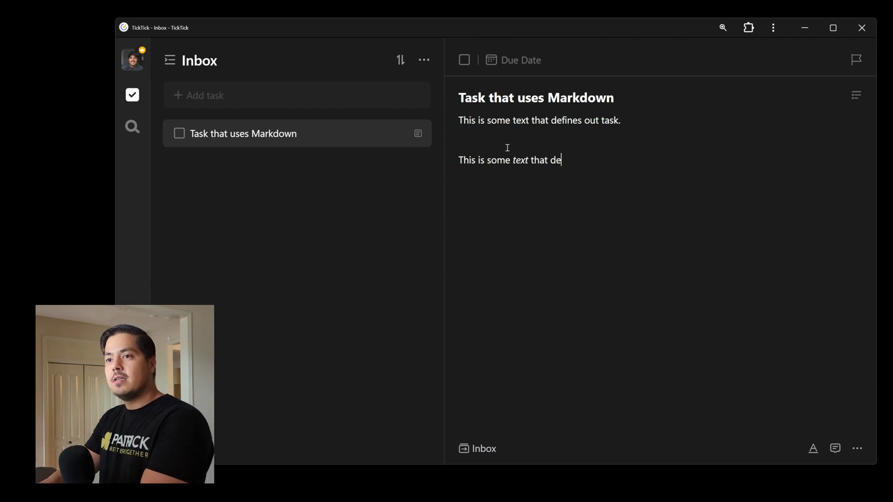
{"action": "type", "text": "fines our"}
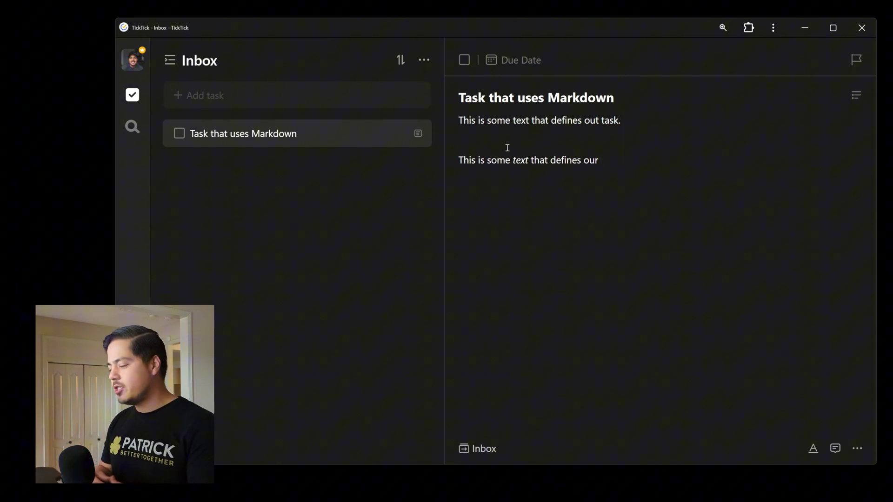
{"action": "type", "text": "**"}
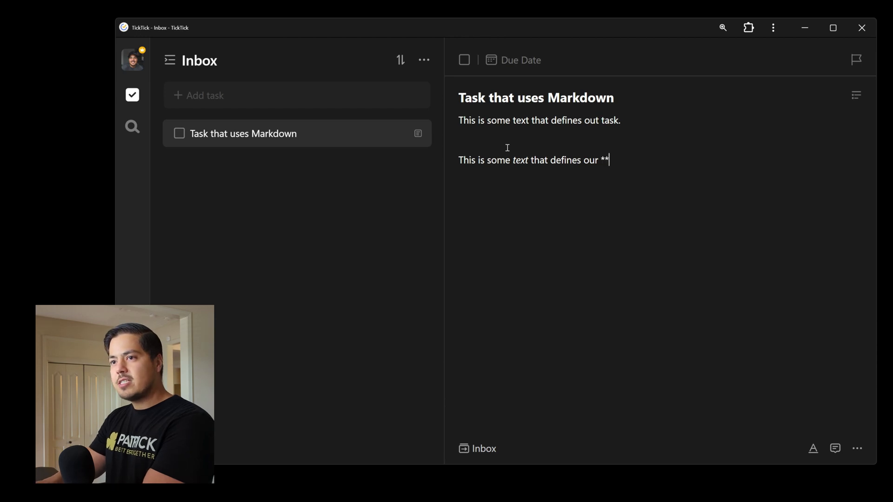
{"action": "type", "text": "task"}
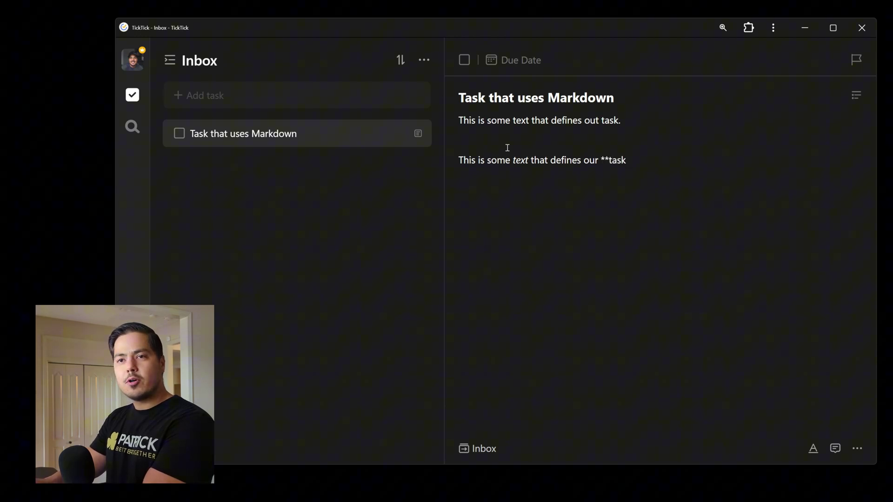
{"action": "type", "text": "**"}
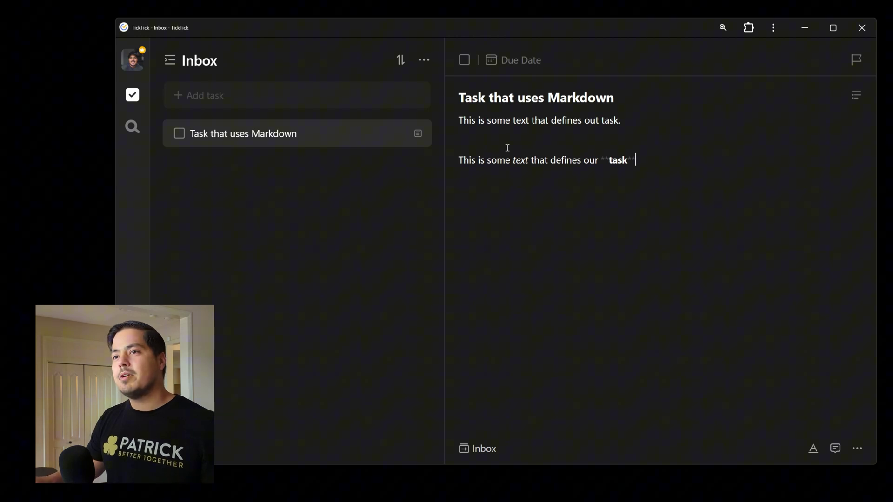
{"action": "type", "text": "."}
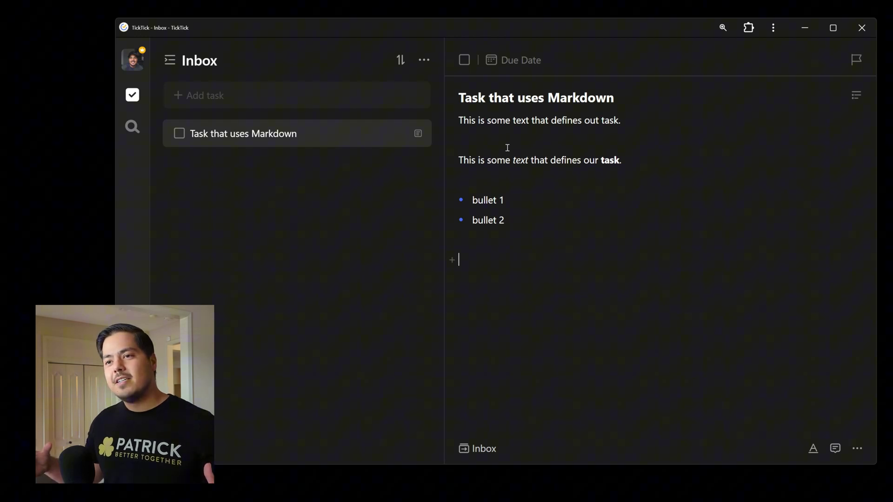
Step: Add a separate '* bullet 3' list item and begin a new line below it
{"action": "type", "text": "*"}
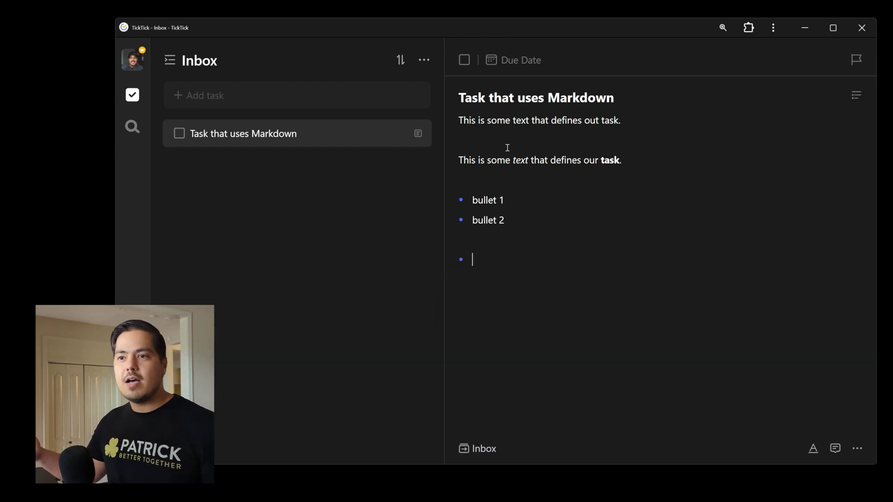
{"action": "type", "text": " bul"}
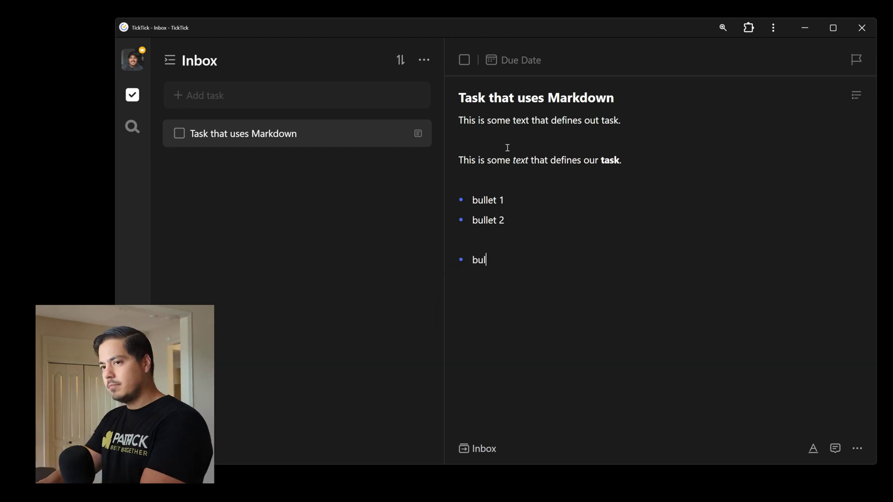
{"action": "type", "text": "let 3"}
{"action": "key", "text": "Return"}
{"action": "key", "text": "Return"}
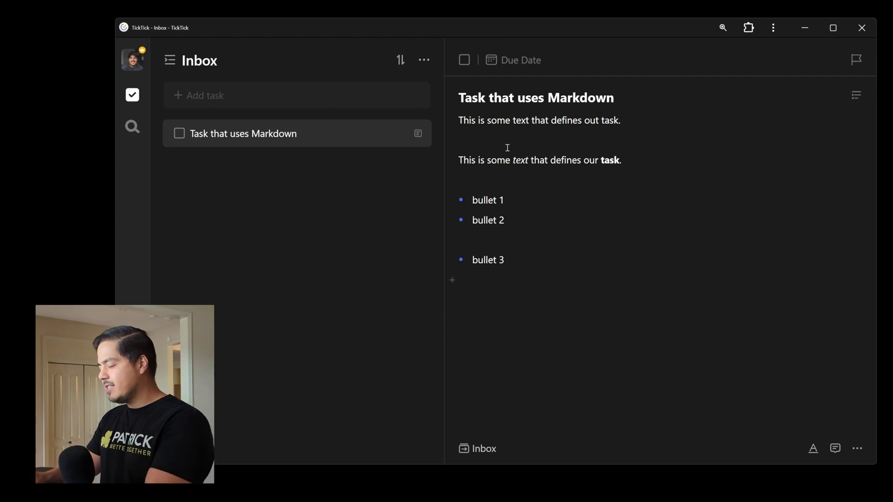
Step: Insert a '# Heading 1' top-level heading below bullet 3, with an empty line after
{"action": "key", "text": "Return"}
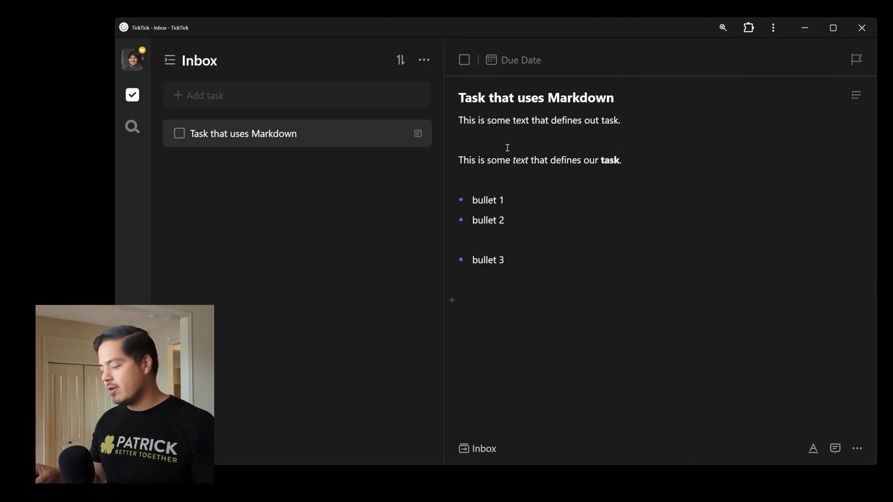
{"action": "type", "text": "#"}
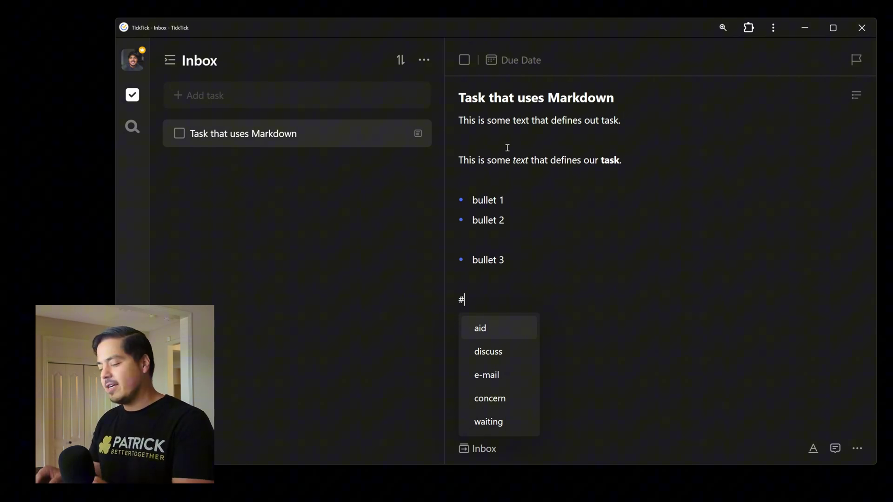
{"action": "type", "text": "Hea"}
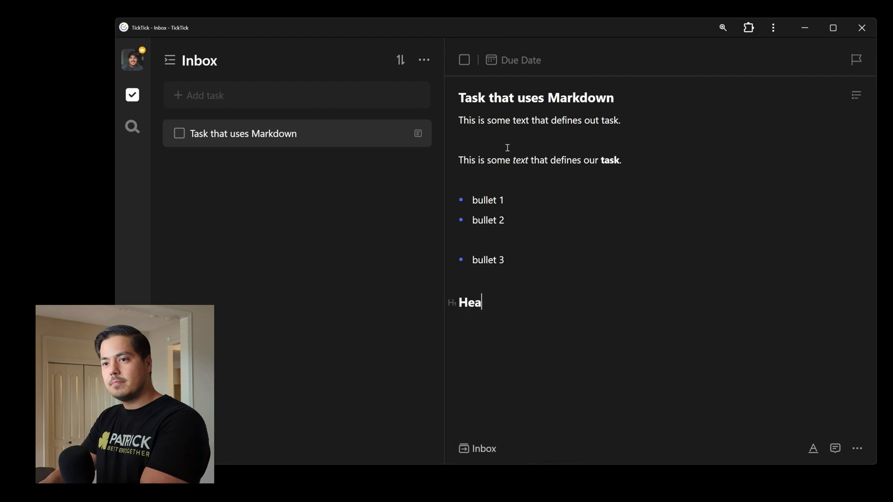
{"action": "type", "text": "ding 1"}
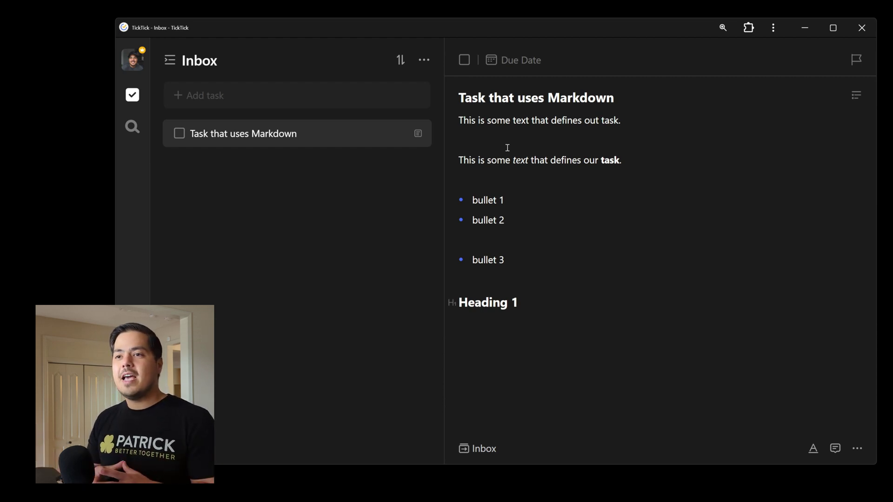
{"action": "key", "text": "Return"}
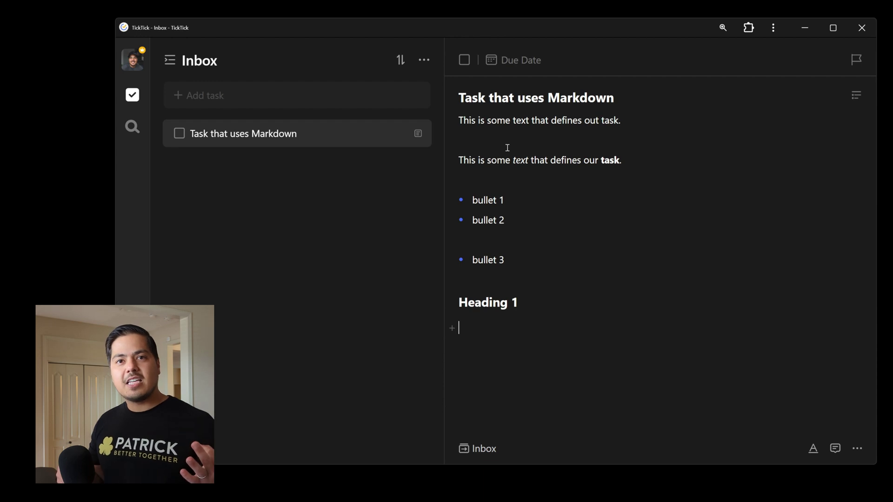
Step: Add a '## Sub-Heading', a 'Text Text' line, and '###' and '######' heading lines beneath
{"action": "type", "text": "##"}
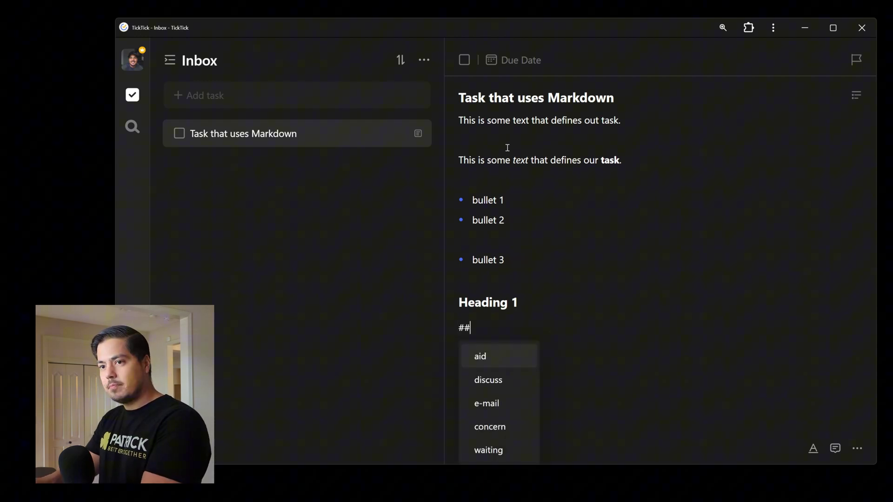
{"action": "type", "text": " Sub"}
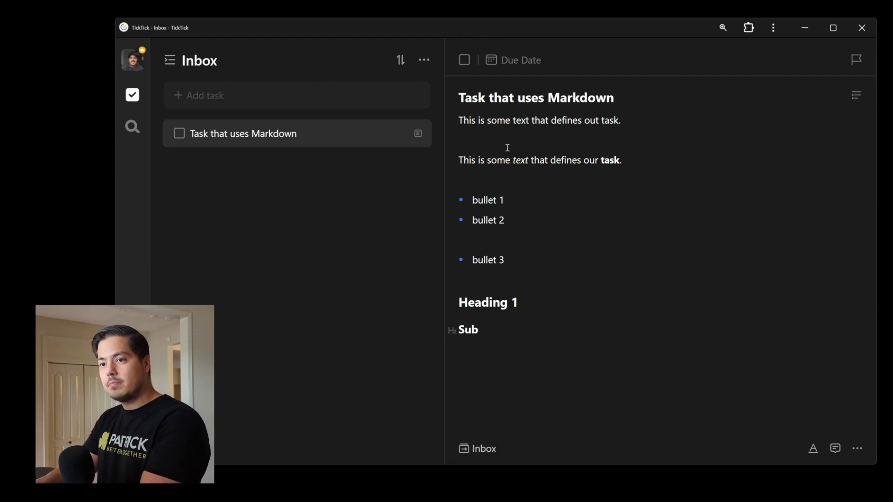
{"action": "type", "text": "-Heading"}
{"action": "key", "text": "Return"}
{"action": "type", "text": "Text Text"}
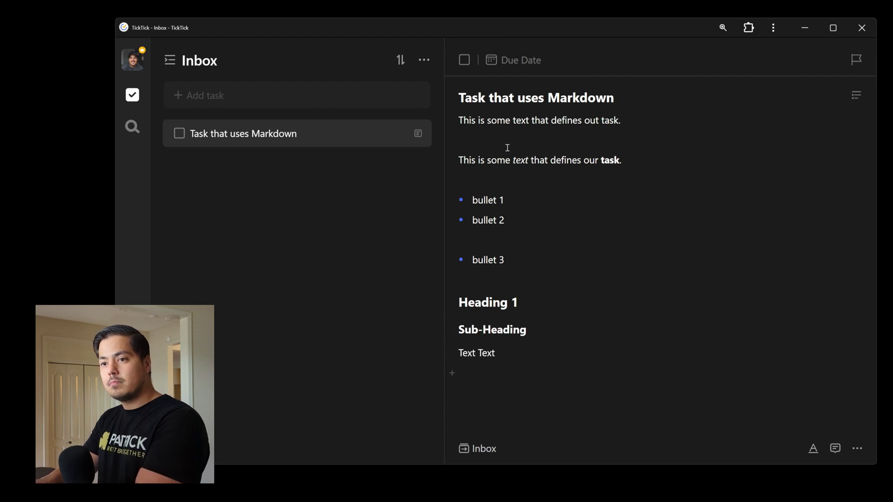
{"action": "type", "text": "###"}
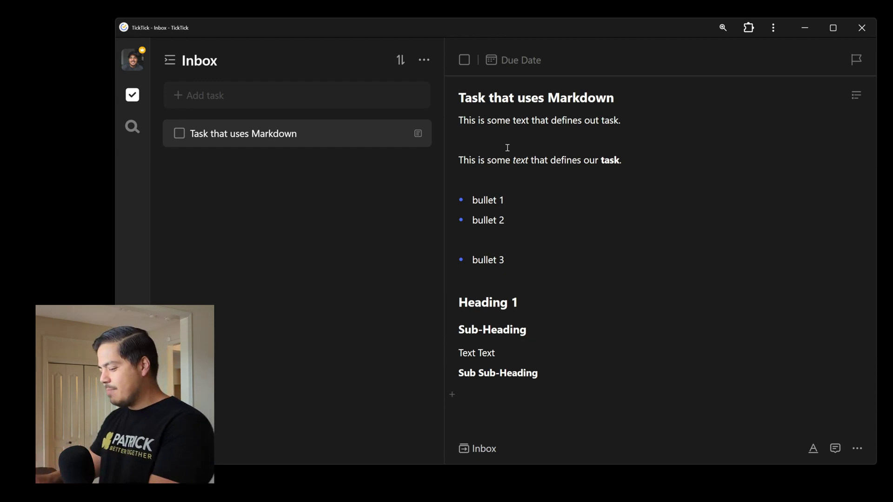
{"action": "type", "text": "###"}
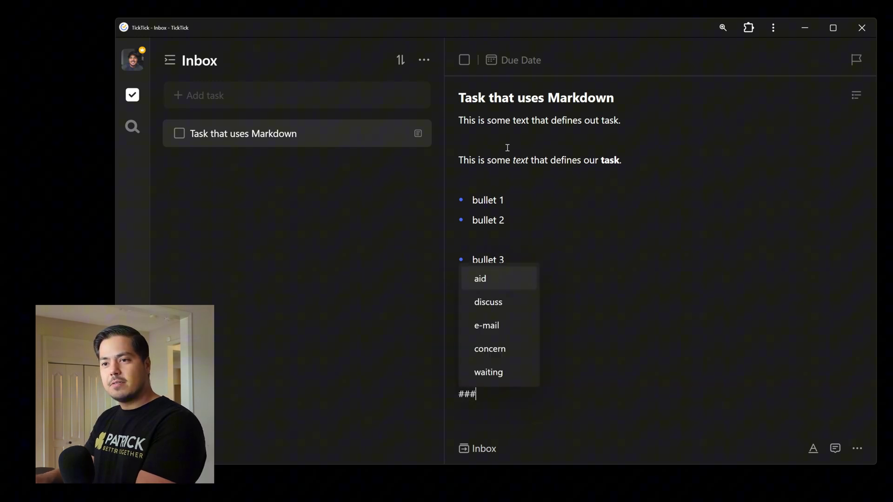
{"action": "type", "text": "###"}
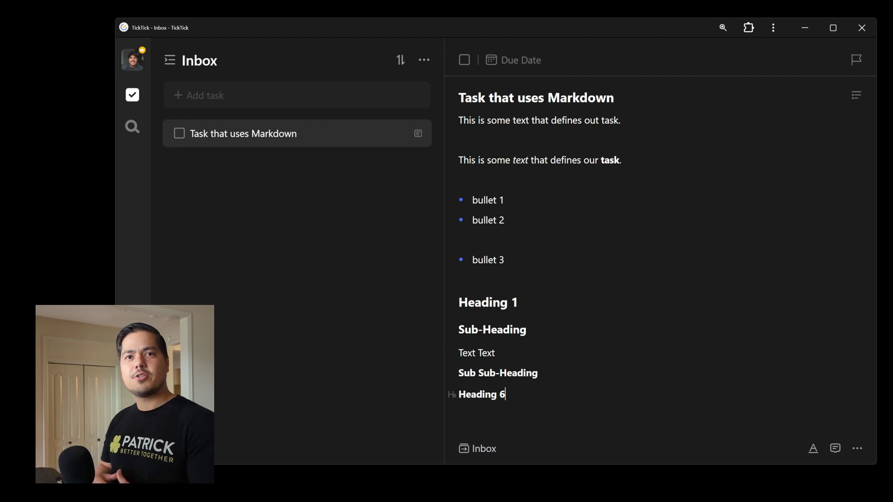
Step: Replace the description with the pasted 'Operation: Nebula Vault' Markdown plan and check its heading levels
{"action": "key", "text": "ctrl+a"}
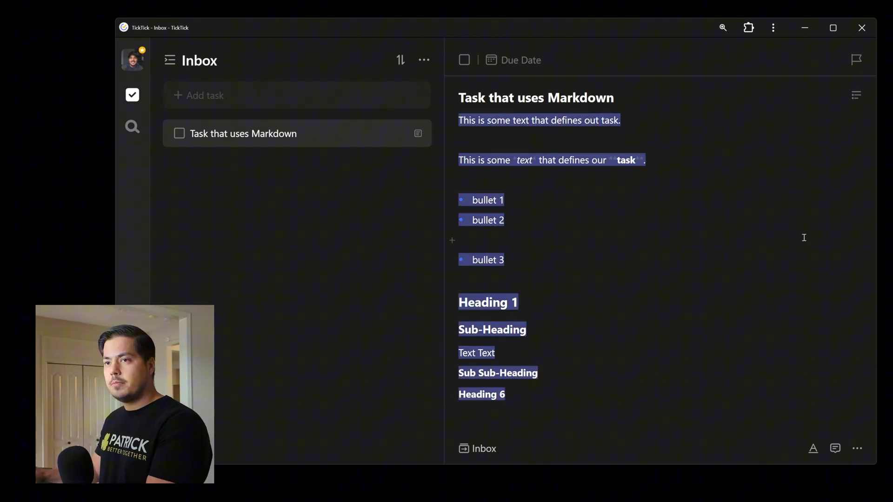
{"action": "key", "text": "BackSpace"}
{"action": "key", "text": "ctrl+v"}
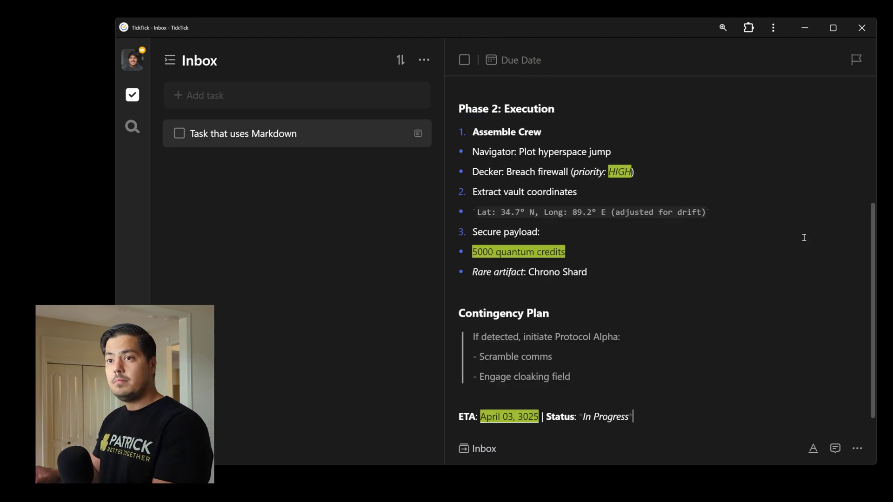
{"action": "scroll", "coordinate": [803, 238], "scroll_direction": "up", "scroll_amount": 5}
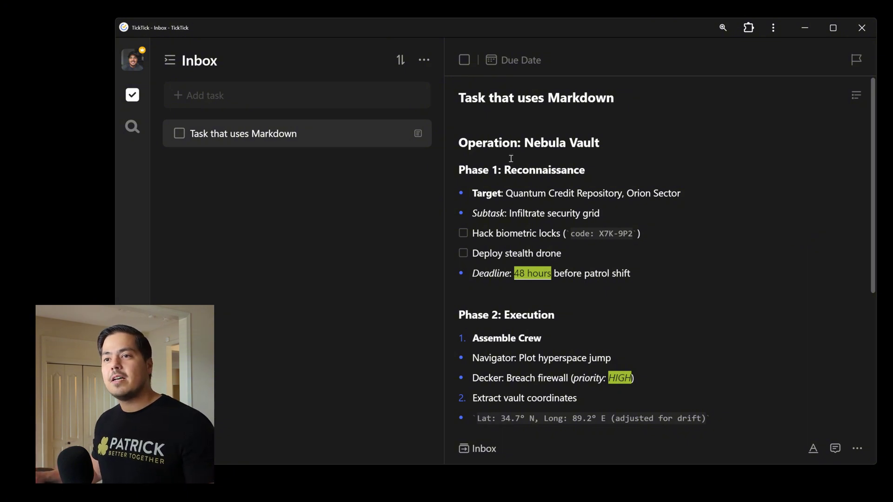
{"action": "left_click", "coordinate": [500, 142]}
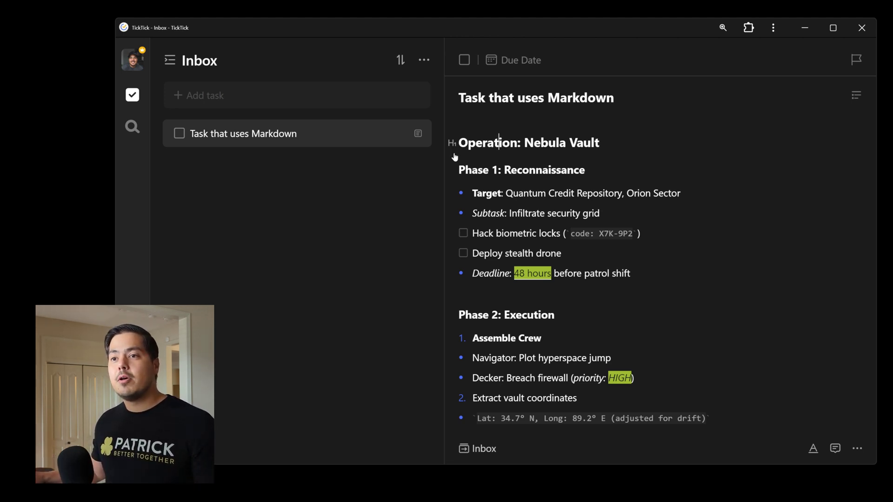
{"action": "left_click", "coordinate": [471, 170]}
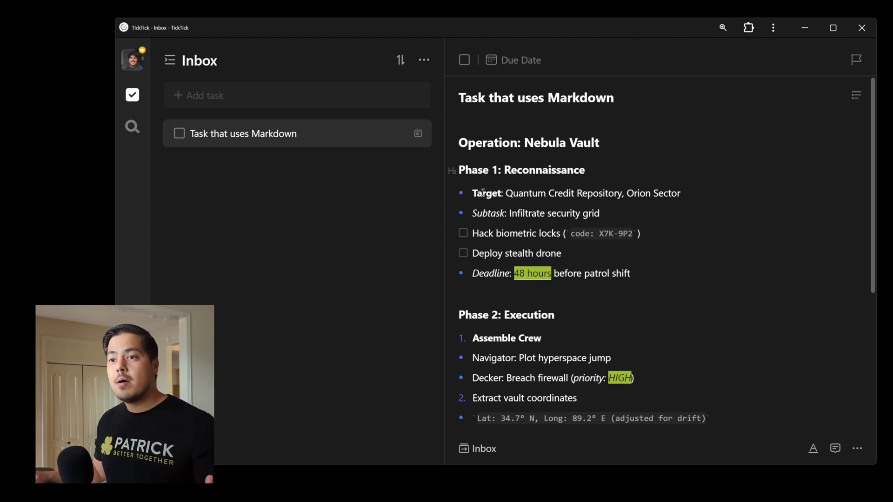
{"action": "left_click", "coordinate": [484, 193]}
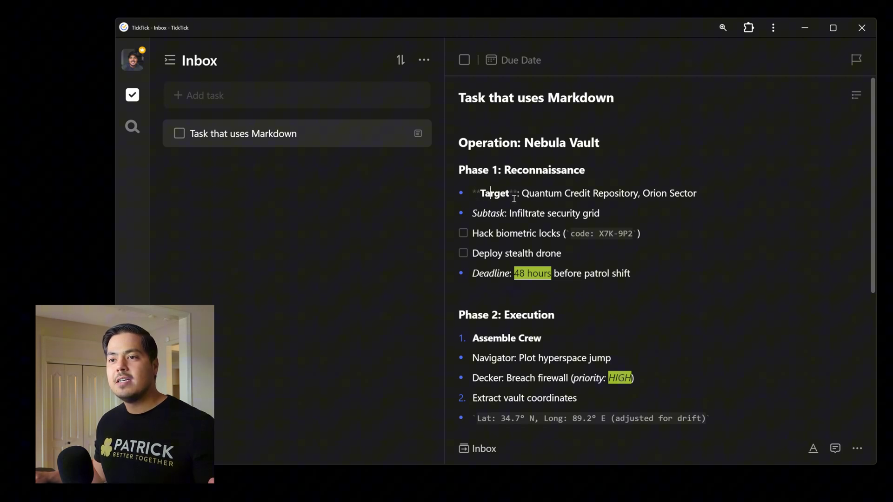
{"action": "left_click", "coordinate": [487, 215]}
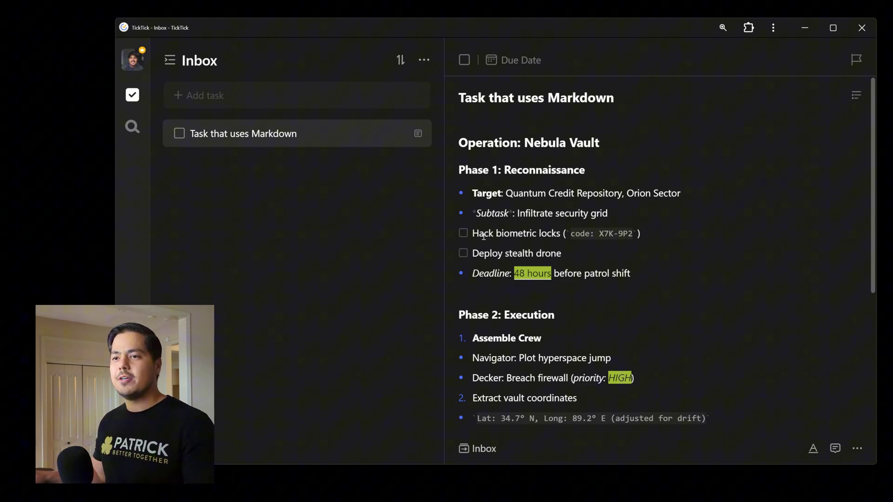
Step: Below the Phase 1 Deadline line, add a ticked 'Checkbox' checklist item and a new empty line
{"action": "left_click", "coordinate": [650, 280]}
{"action": "key", "text": "Return"}
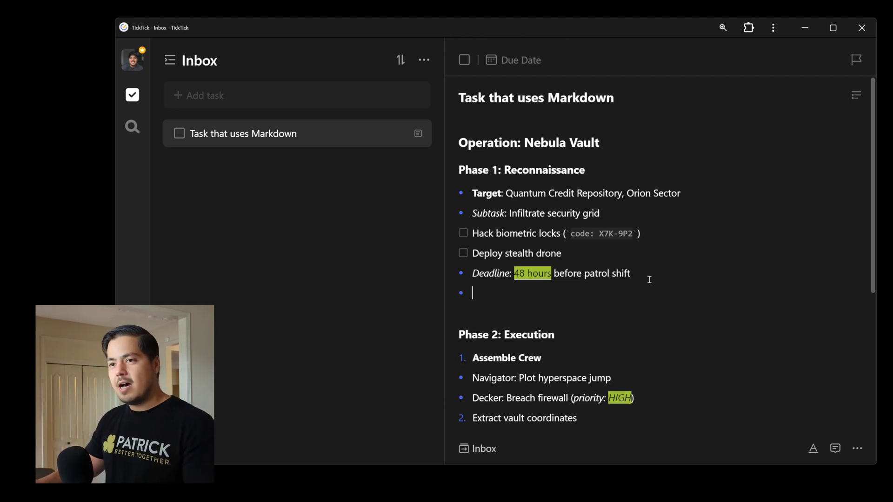
{"action": "key", "text": "BackSpace"}
{"action": "key", "text": "Return"}
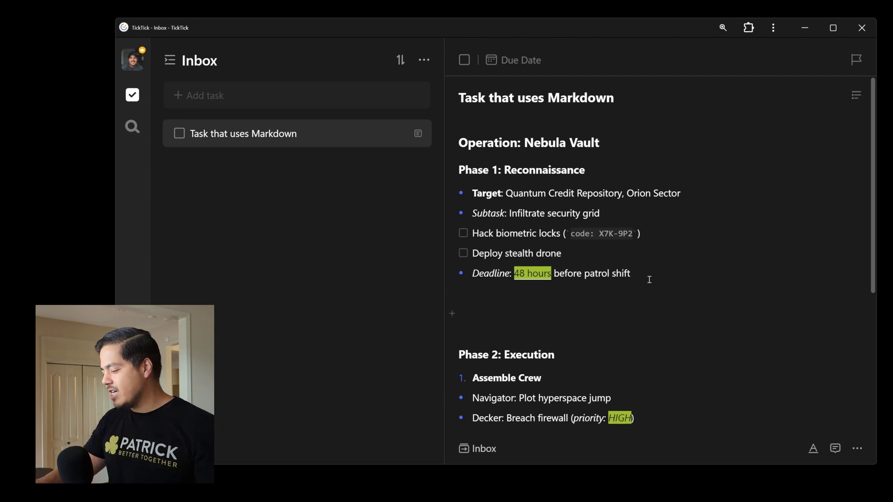
{"action": "type", "text": "-"}
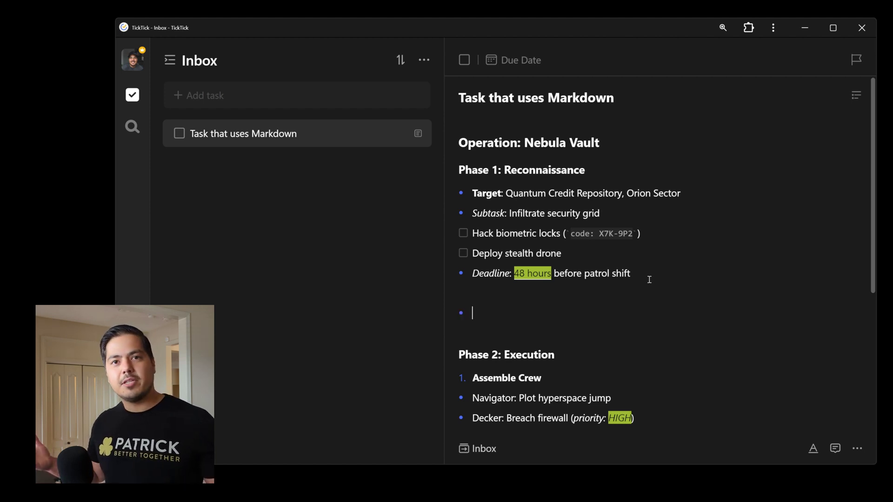
{"action": "type", "text": " ["}
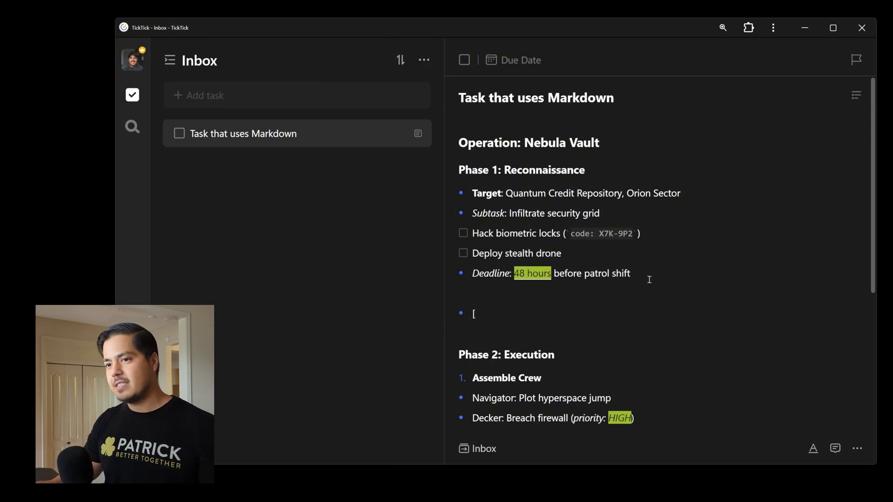
{"action": "type", "text": "]"}
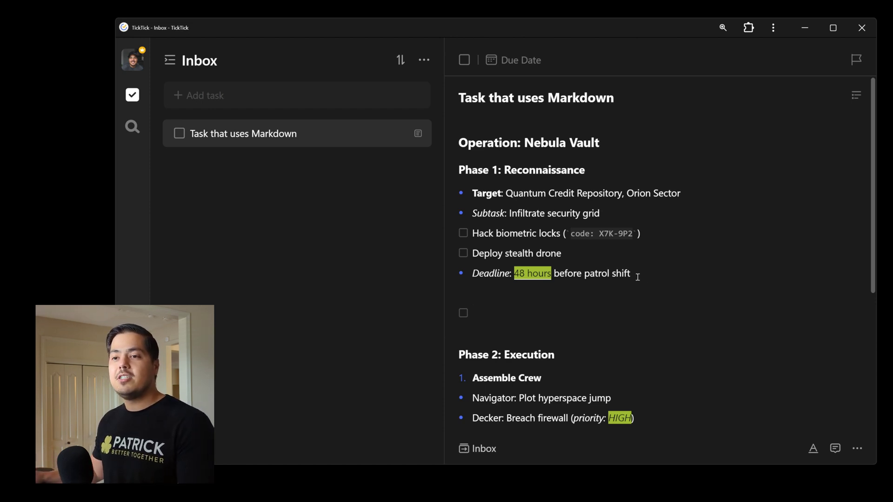
{"action": "left_click", "coordinate": [465, 314]}
{"action": "type", "text": "Check"}
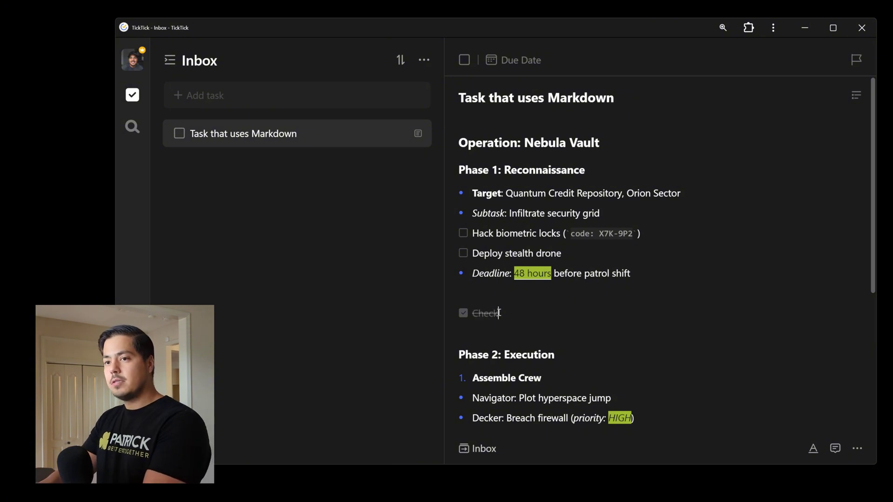
{"action": "type", "text": "box"}
{"action": "key", "text": "Return"}
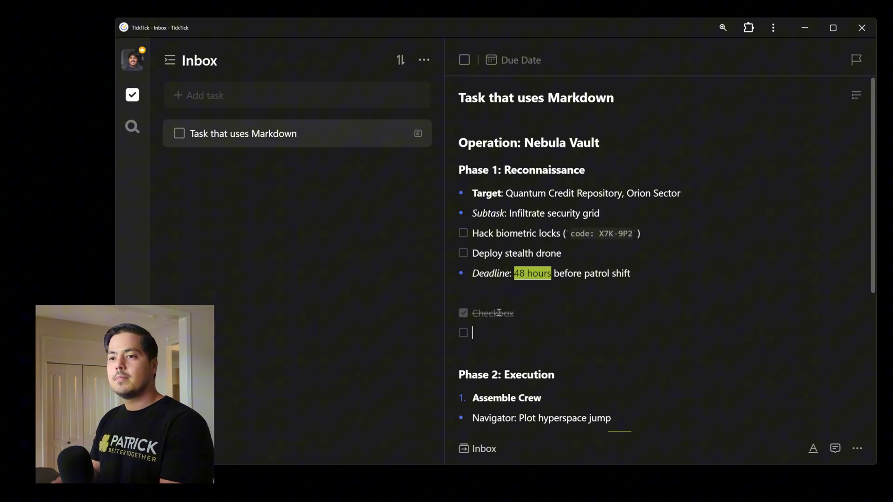
{"action": "key", "text": "Return"}
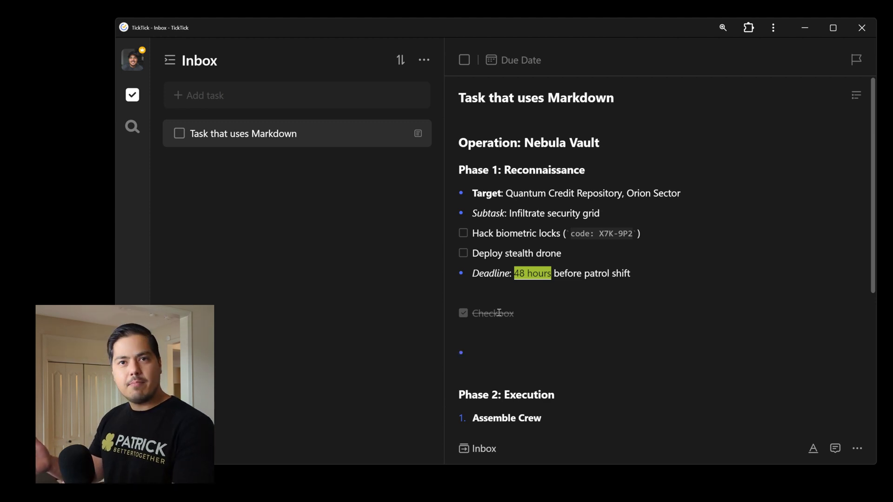
Step: Type '[x] Checked' on the empty bullet to create a completed checklist item
{"action": "type", "text": "["}
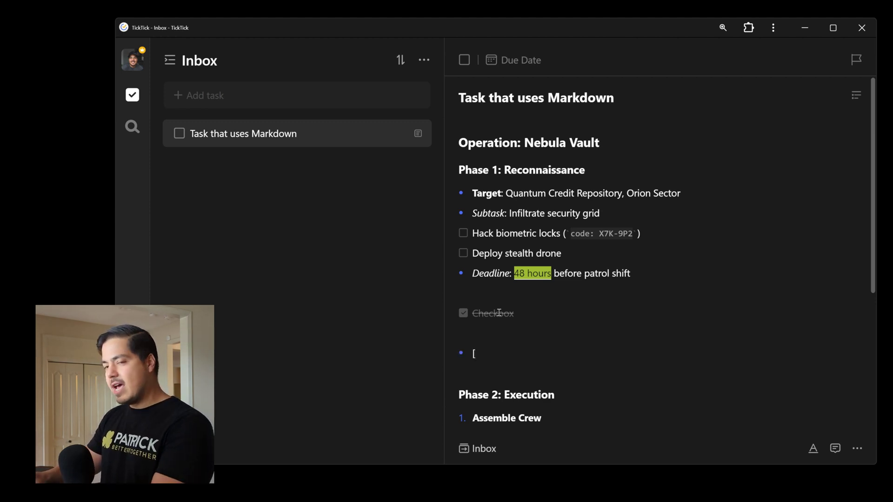
{"action": "type", "text": "x]"}
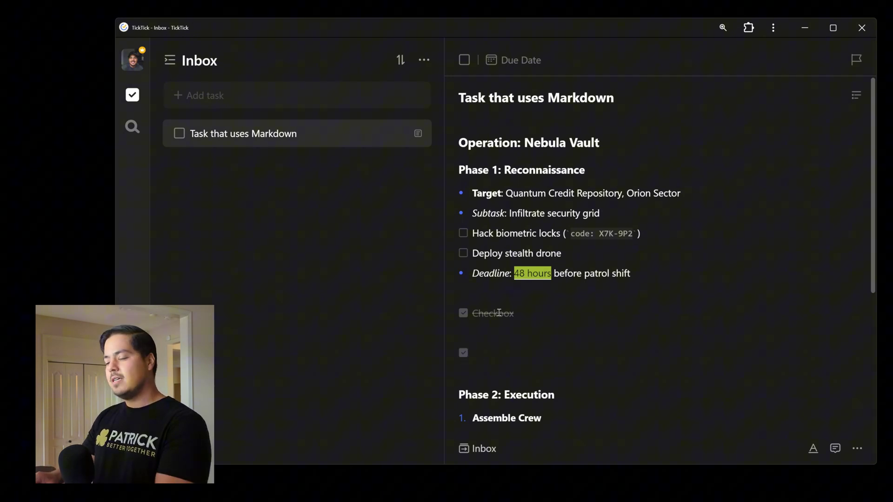
{"action": "type", "text": " Checked"}
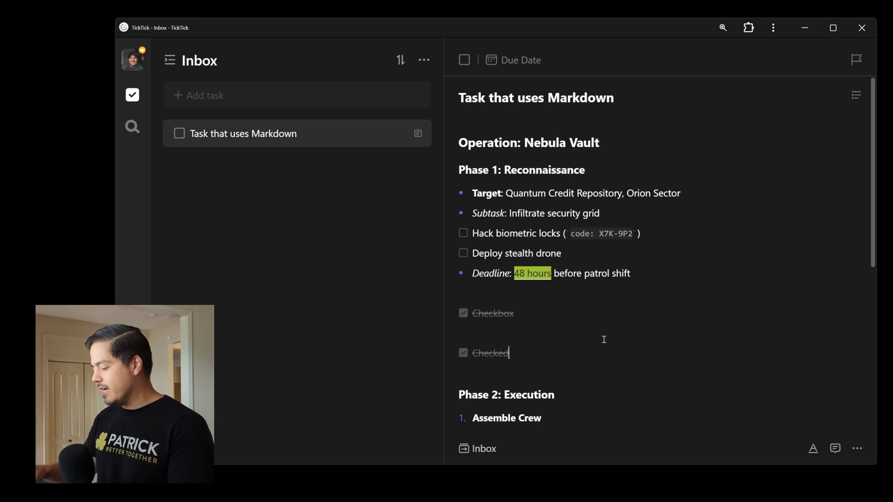
Step: Add the inline code `SELECT * from TABLEA where FIELD1='YES' and FIELD2='NO'` followed by a new line
{"action": "key", "text": "Return"}
{"action": "key", "text": "Return"}
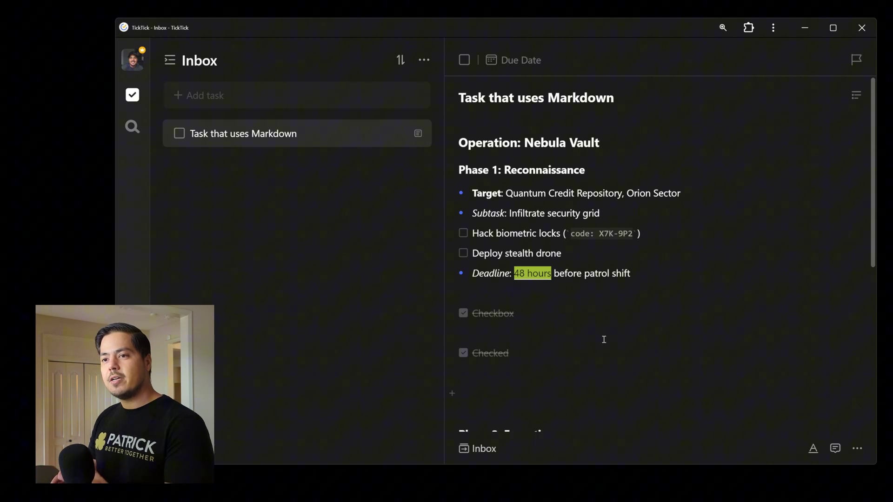
{"action": "type", "text": "`"}
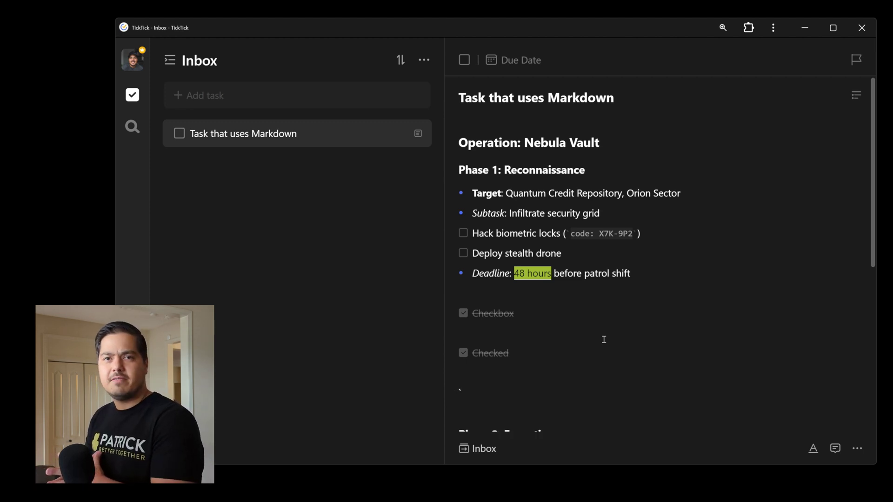
{"action": "type", "text": "SELE"}
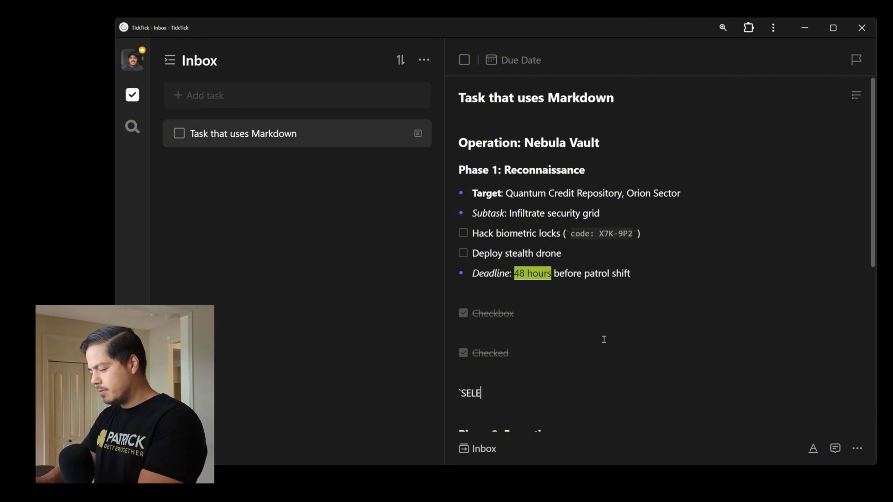
{"action": "type", "text": "CT * fro"}
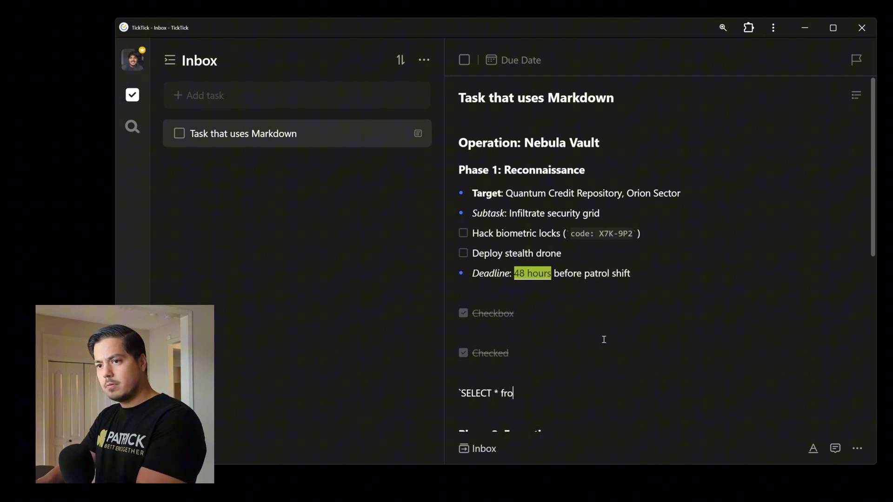
{"action": "type", "text": "m TABLE"}
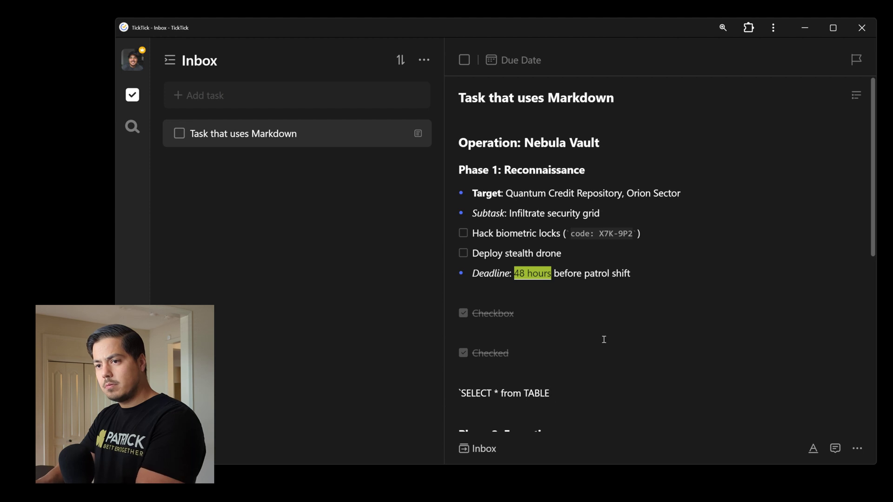
{"action": "type", "text": "A where "}
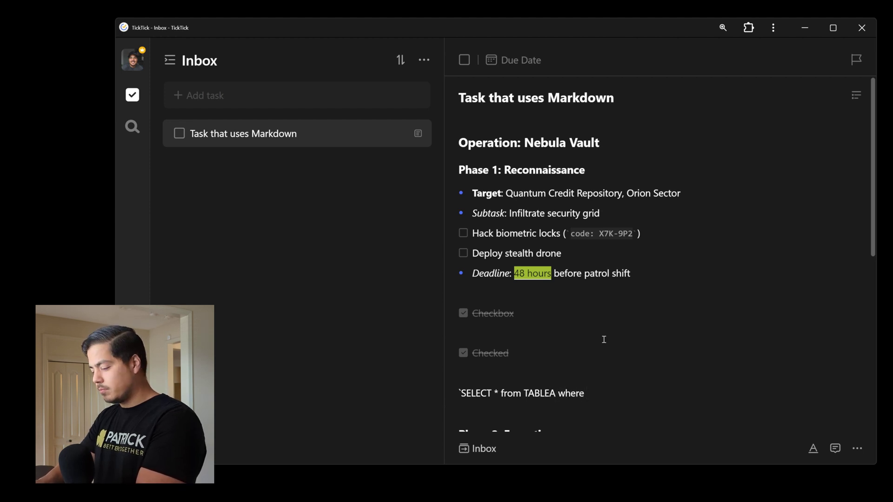
{"action": "type", "text": "FIELD1="}
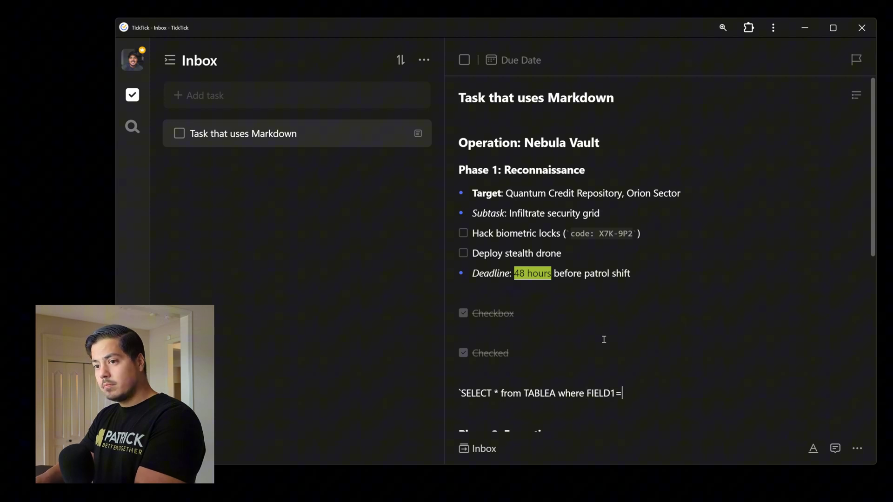
{"action": "type", "text": "'YES' and FIELD"}
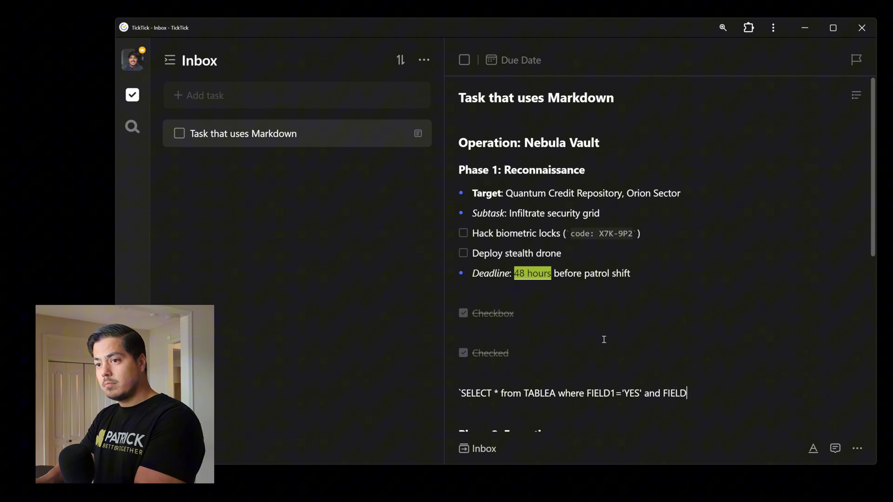
{"action": "type", "text": "2='NO'"}
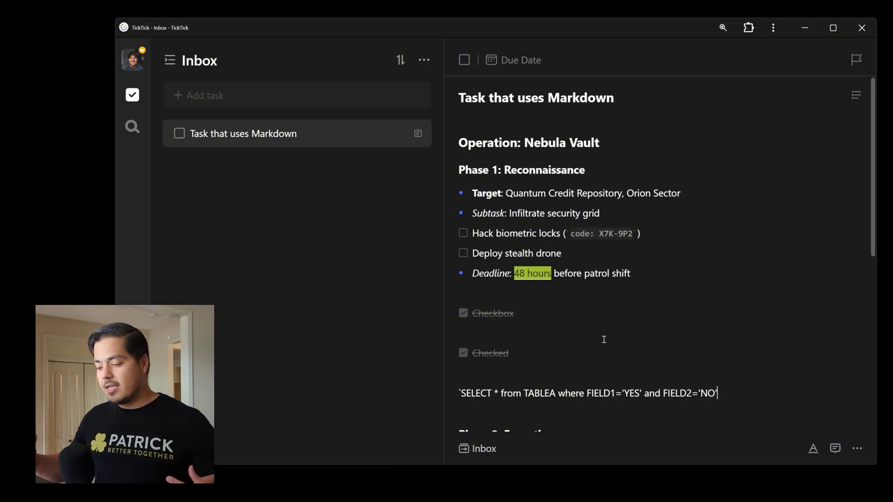
{"action": "type", "text": "`"}
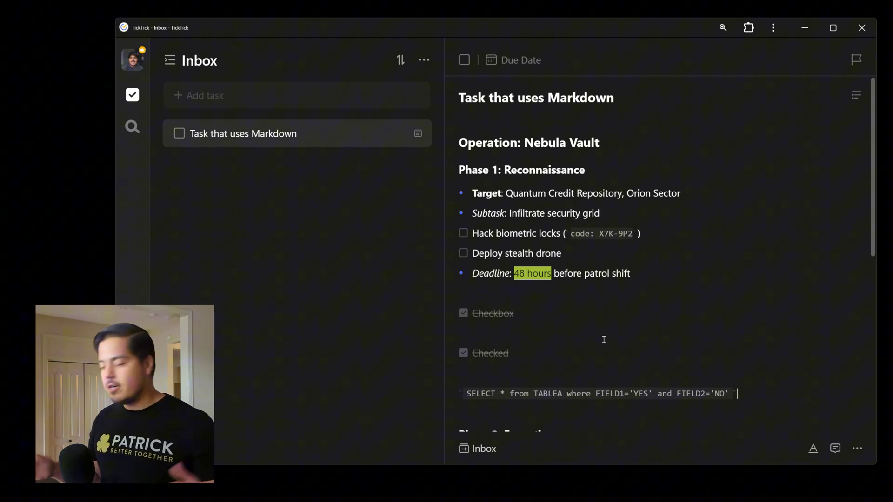
{"action": "key", "text": "Return"}
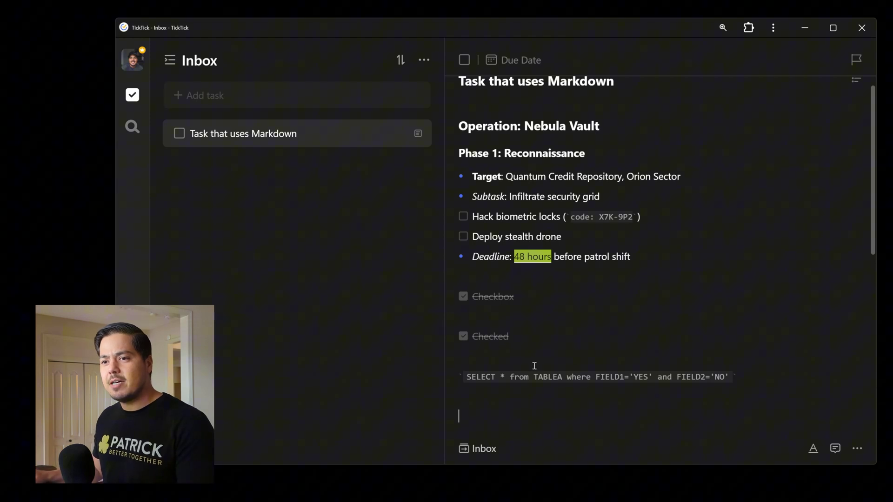
Step: Break the SQL query into three lines, starting new lines at 'where' and at 'and'
{"action": "left_click", "coordinate": [568, 377]}
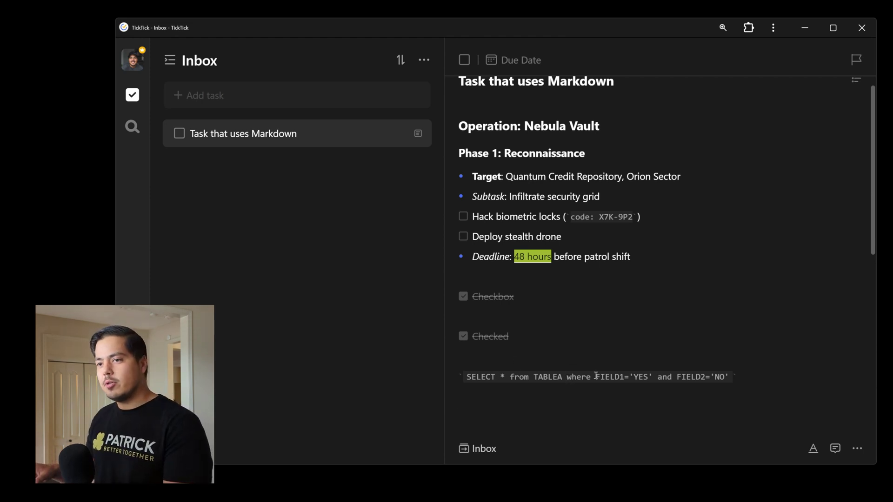
{"action": "key", "text": "Return"}
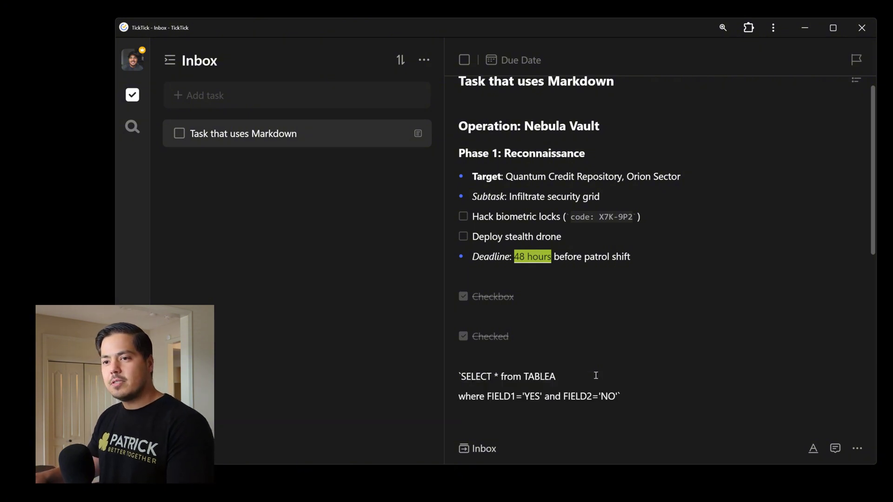
{"action": "left_click", "coordinate": [546, 396]}
{"action": "key", "text": "Return"}
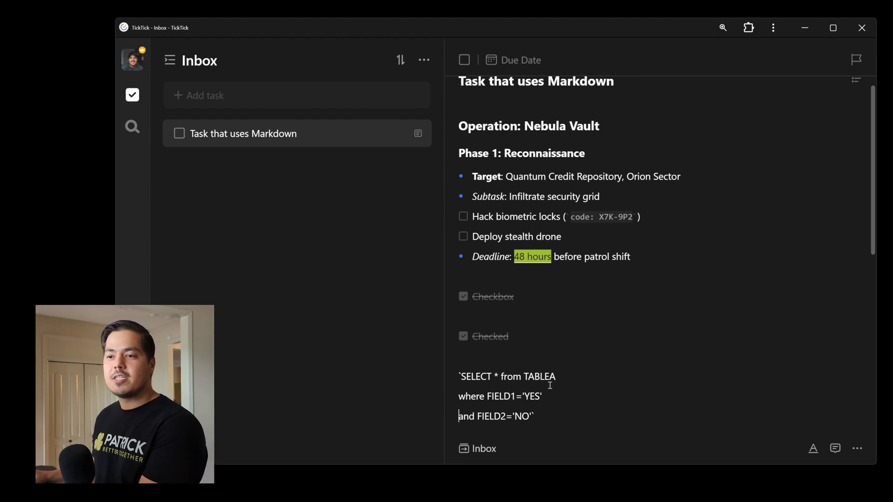
Step: Wrap the SELECT, where and and lines in backticks so each becomes inline code
{"action": "type", "text": "`"}
{"action": "key", "text": "Up"}
{"action": "type", "text": "`"}
{"action": "left_click", "coordinate": [562, 395]}
{"action": "type", "text": "`"}
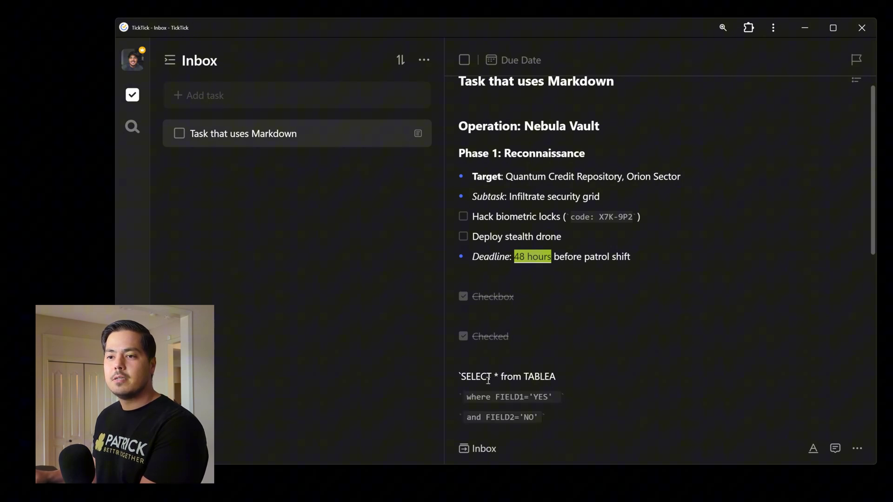
{"action": "left_click", "coordinate": [579, 373]}
{"action": "type", "text": "`"}
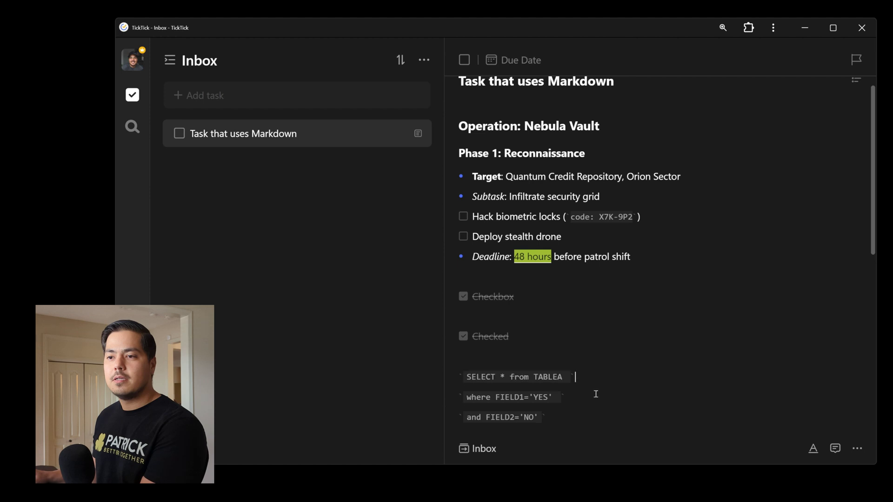
{"action": "left_click", "coordinate": [607, 417]}
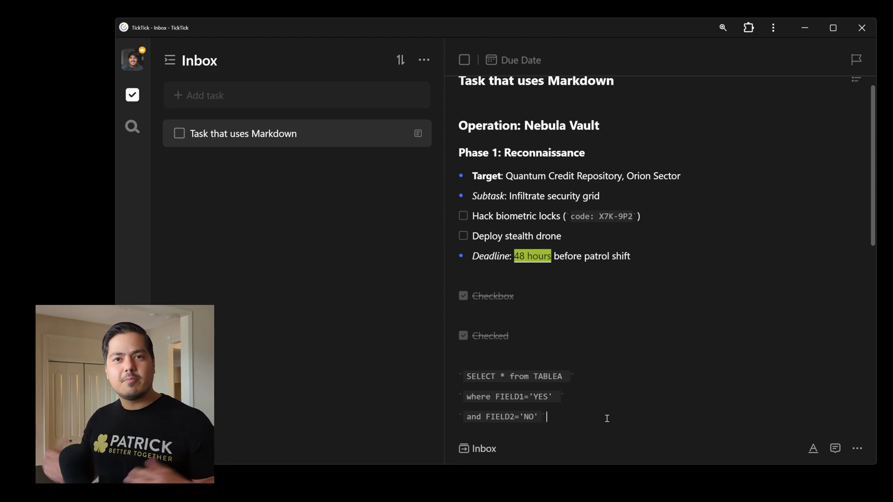
Step: Type ::HERE IS MY HIGHLIGHT:: on the empty line below the SQL code lines
{"action": "scroll", "coordinate": [607, 418], "scroll_direction": "down", "scroll_amount": 2}
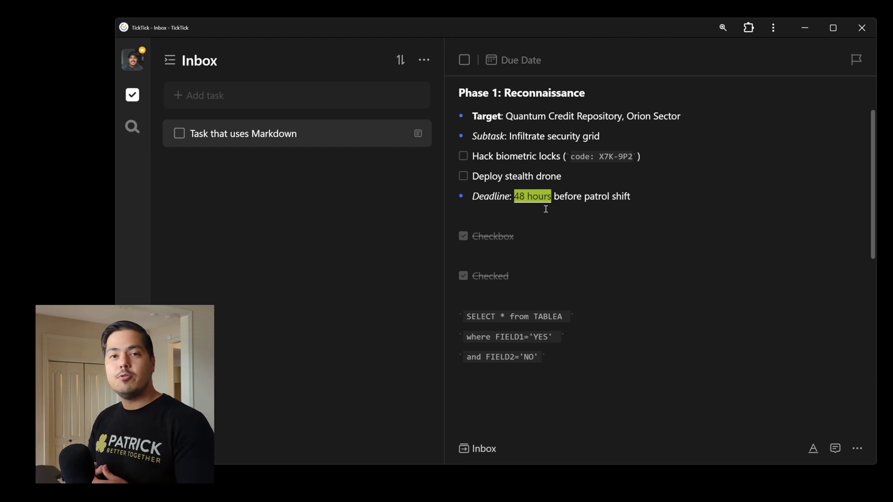
{"action": "type", "text": "::HERE IS MY HIGHLIGHT"}
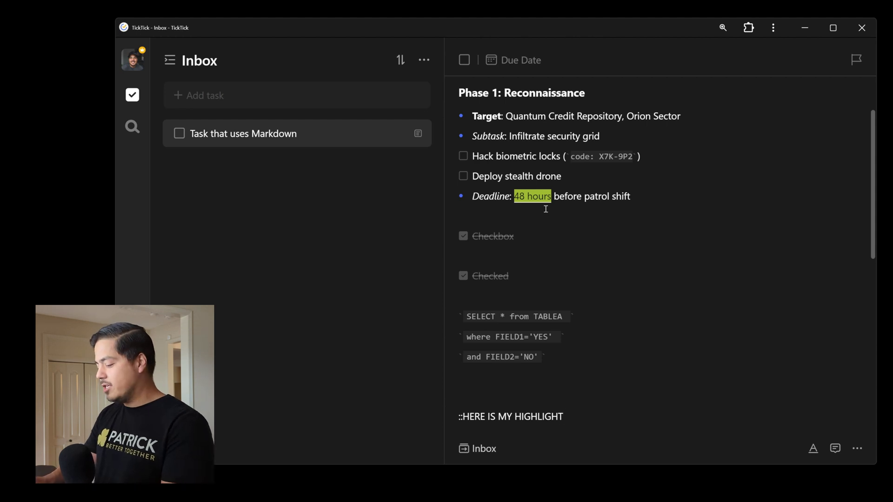
{"action": "type", "text": "::"}
{"action": "key", "text": "Return"}
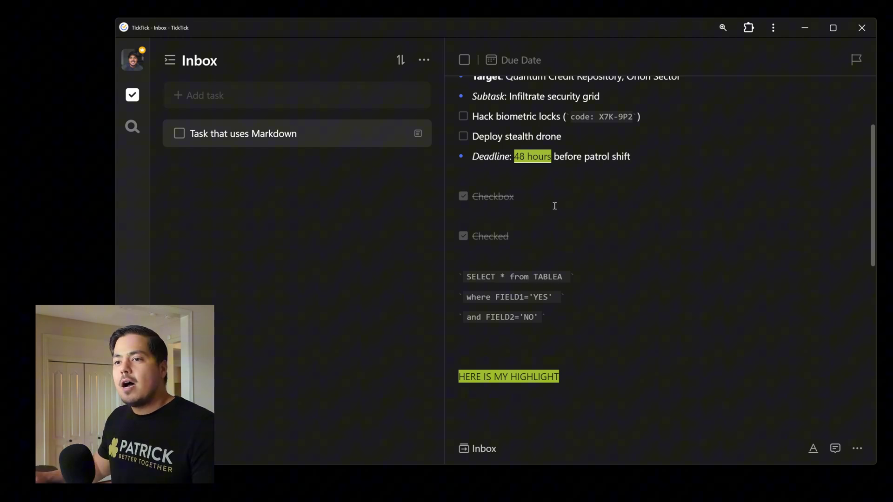
Step: Add empty lines after 'Engage cloaking field' at the end of the Contingency Plan
{"action": "scroll", "coordinate": [553, 208], "scroll_direction": "down", "scroll_amount": 2}
{"action": "scroll", "coordinate": [557, 209], "scroll_direction": "down", "scroll_amount": 7}
{"action": "scroll", "coordinate": [557, 213], "scroll_direction": "down", "scroll_amount": 5}
{"action": "scroll", "coordinate": [558, 213], "scroll_direction": "down", "scroll_amount": 1}
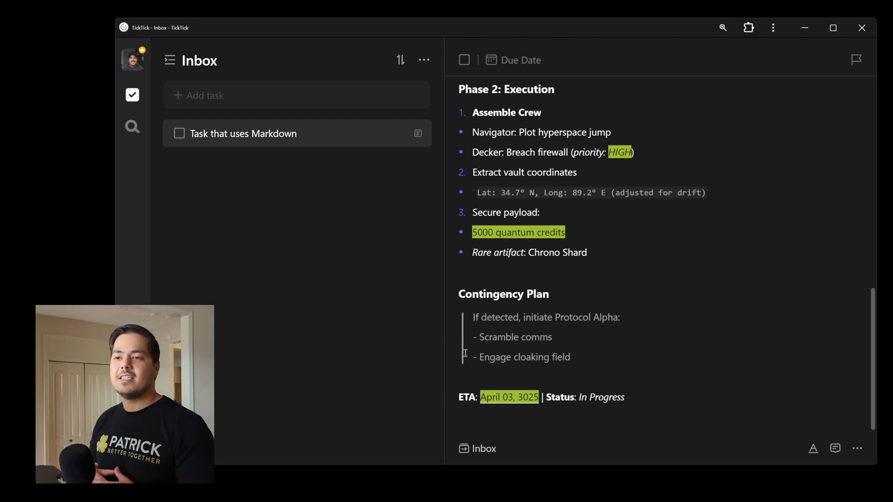
{"action": "left_click", "coordinate": [662, 361]}
{"action": "key", "text": "Return"}
{"action": "key", "text": "Return"}
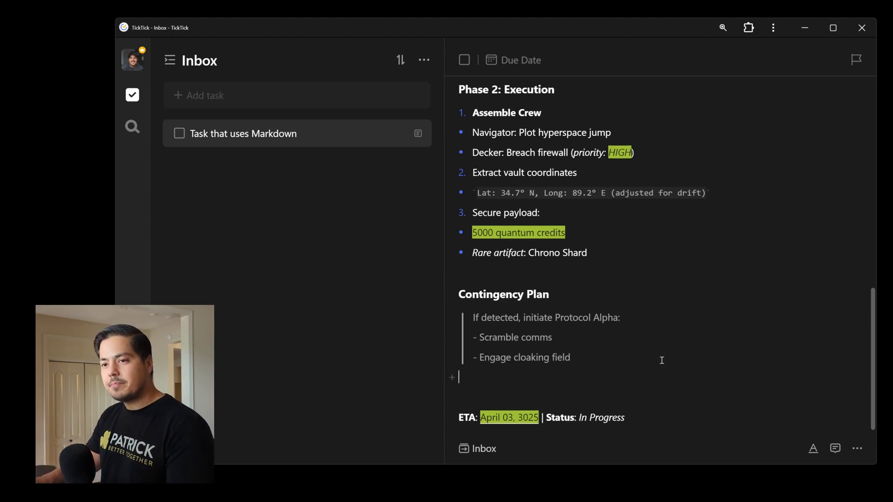
{"action": "scroll", "coordinate": [662, 361], "scroll_direction": "down", "scroll_amount": 2}
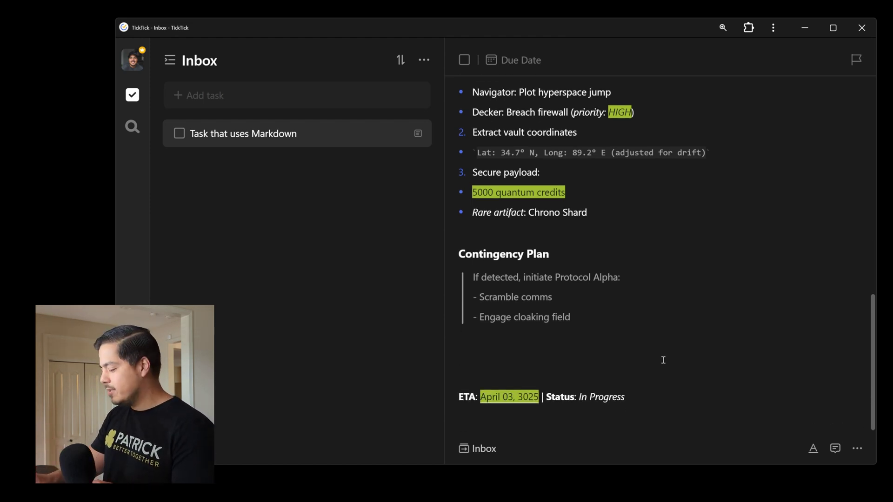
Step: Start a blockquote reading '> This is a quote.', fixing the capitalisation typos
{"action": "type", "text": ">"}
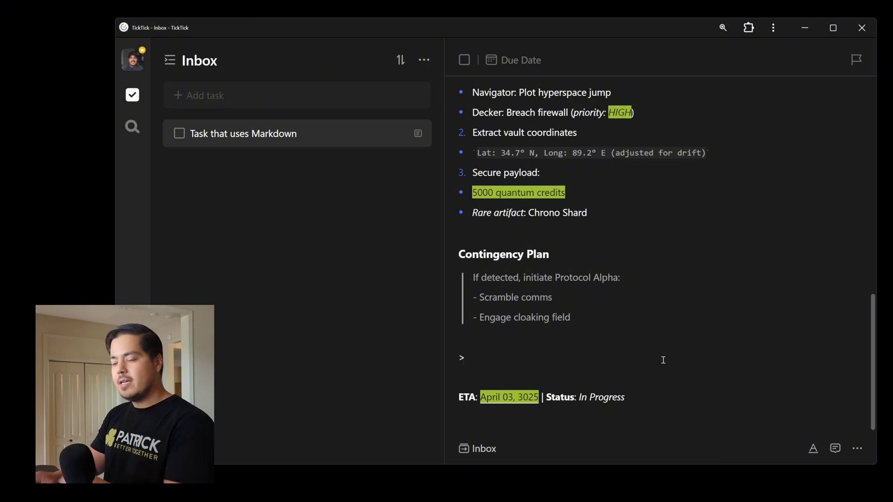
{"action": "type", "text": " tHIS IS"}
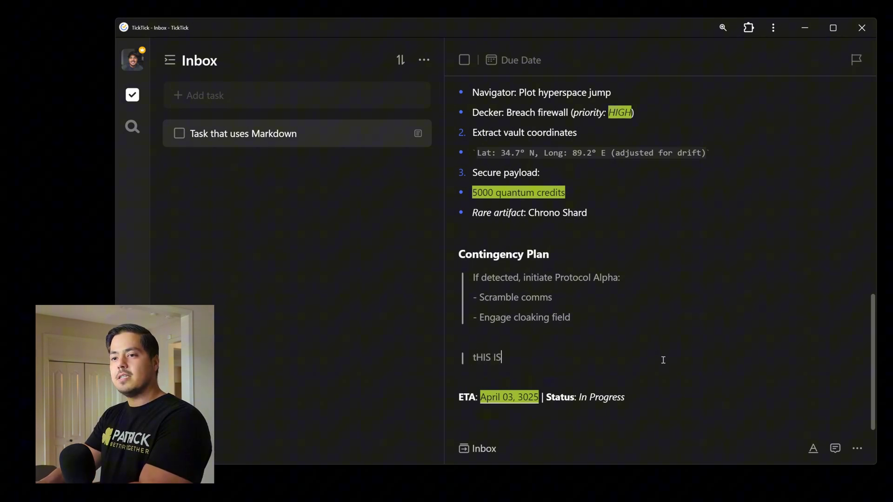
{"action": "key", "text": "BackSpace"}
{"action": "key", "text": "BackSpace"}
{"action": "key", "text": "BackSpace"}
{"action": "key", "text": "BackSpace"}
{"action": "key", "text": "BackSpace"}
{"action": "key", "text": "BackSpace"}
{"action": "key", "text": "BackSpace"}
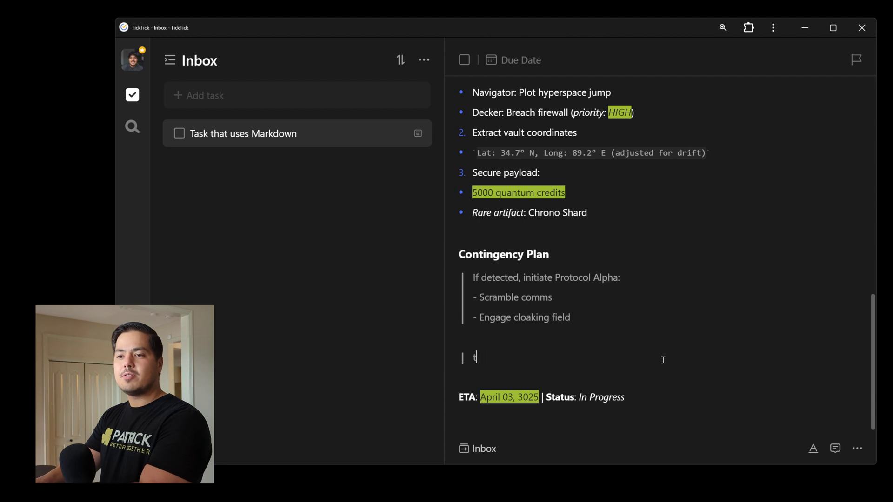
{"action": "type", "text": "This is a"}
{"action": "key", "text": "BackSpace"}
{"action": "type", "text": "a quote."}
Step: Add quote lines 'This is the second line.', 'This is the third line.' and an attribution
{"action": "key", "text": "Return"}
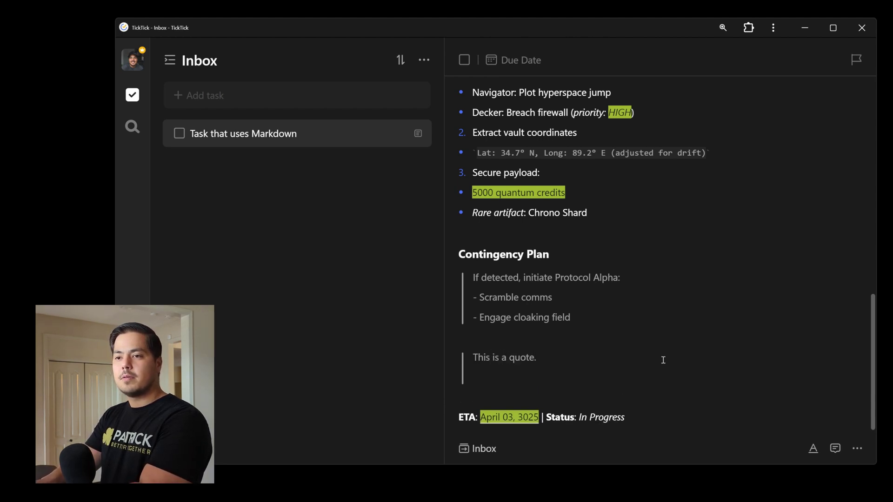
{"action": "type", "text": "This is the se"}
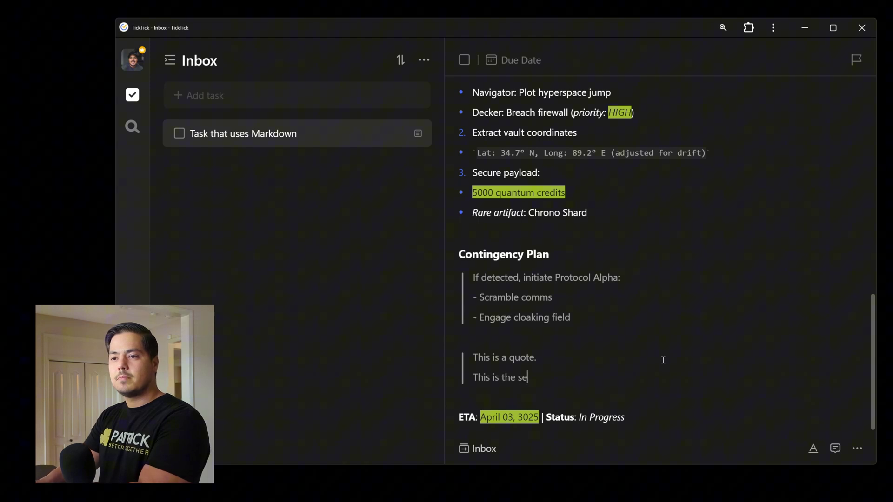
{"action": "type", "text": "cond line."}
{"action": "key", "text": "Return"}
{"action": "type", "text": "This is "}
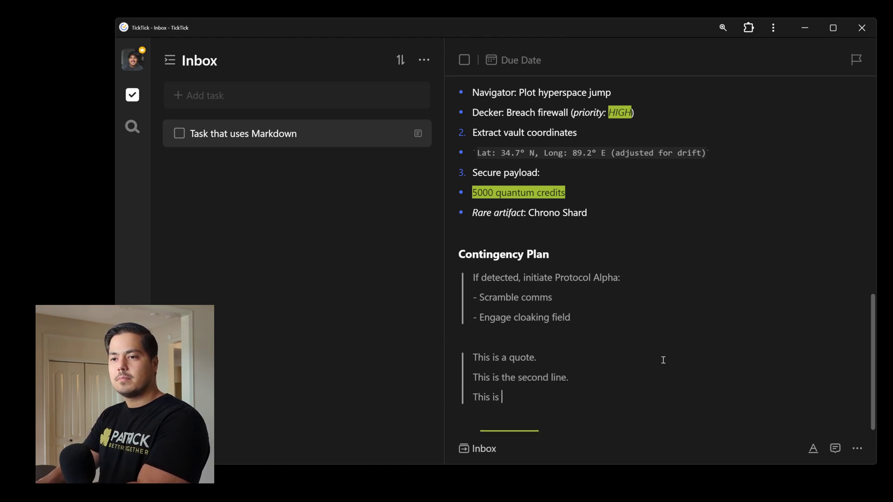
{"action": "type", "text": "the third line."}
{"action": "key", "text": "Return"}
{"action": "type", "text": "- Josh"}
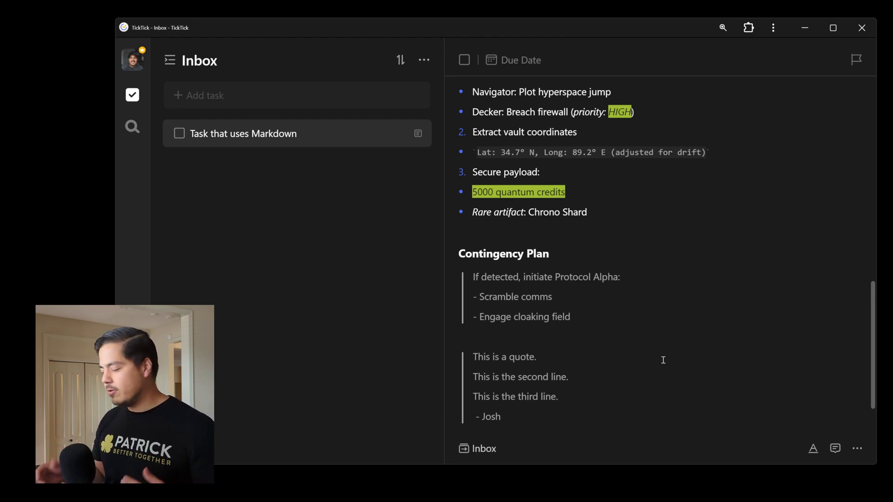
{"action": "key", "text": "Return"}
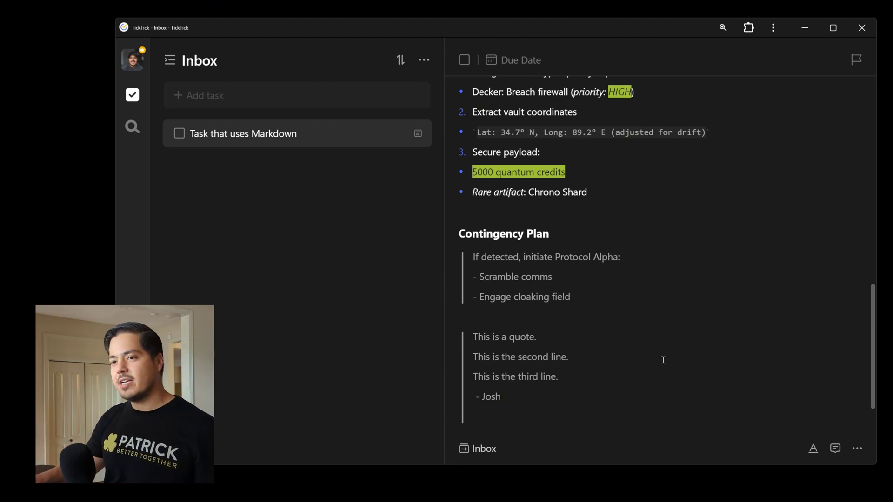
{"action": "key", "text": "Return"}
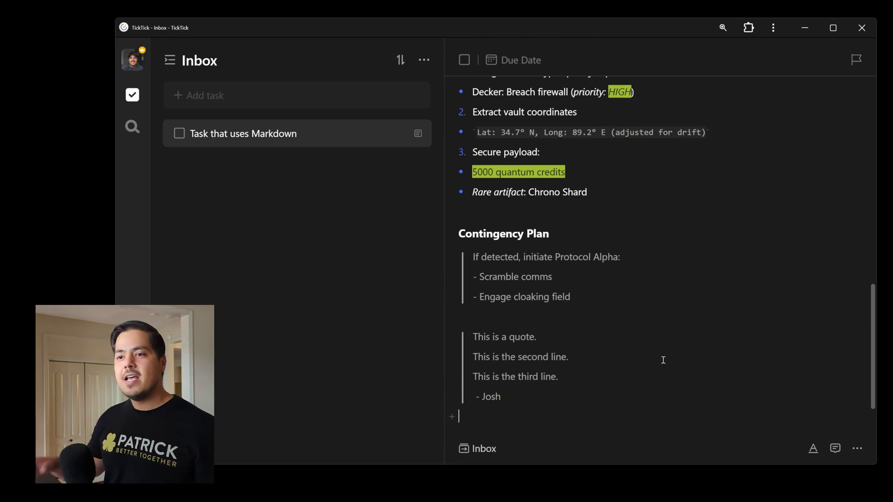
{"action": "left_click", "coordinate": [812, 449]}
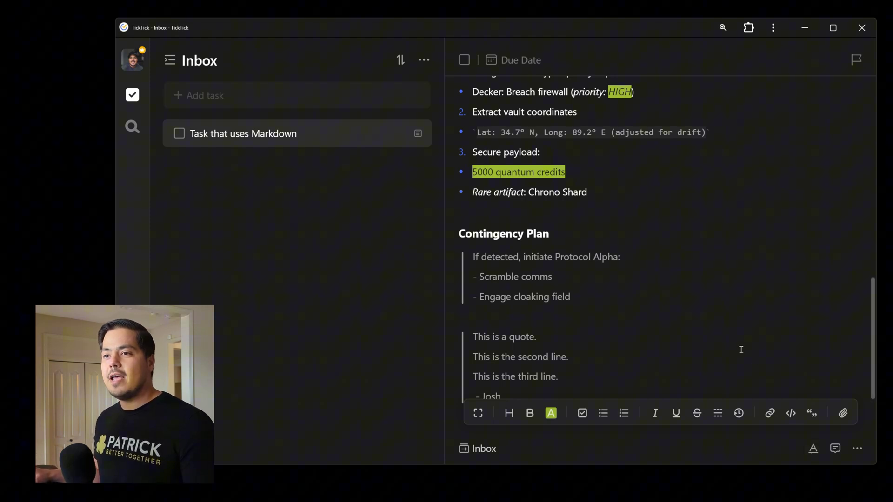
{"action": "scroll", "coordinate": [742, 350], "scroll_direction": "down", "scroll_amount": 2}
{"action": "scroll", "coordinate": [602, 293], "scroll_direction": "up", "scroll_amount": 5}
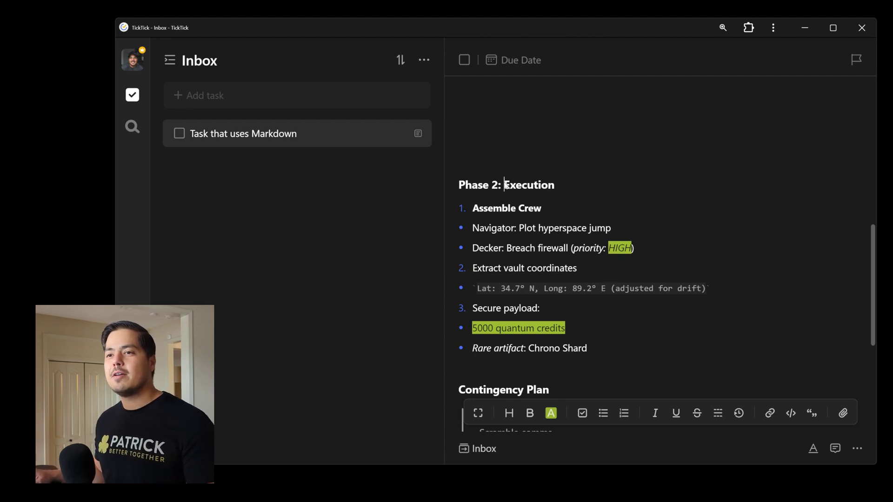
Step: Highlight 'Execution' in the Phase 2 heading with the toolbar's Highlight button
{"action": "left_click_drag", "start_coordinate": [506, 185], "coordinate": [555, 185]}
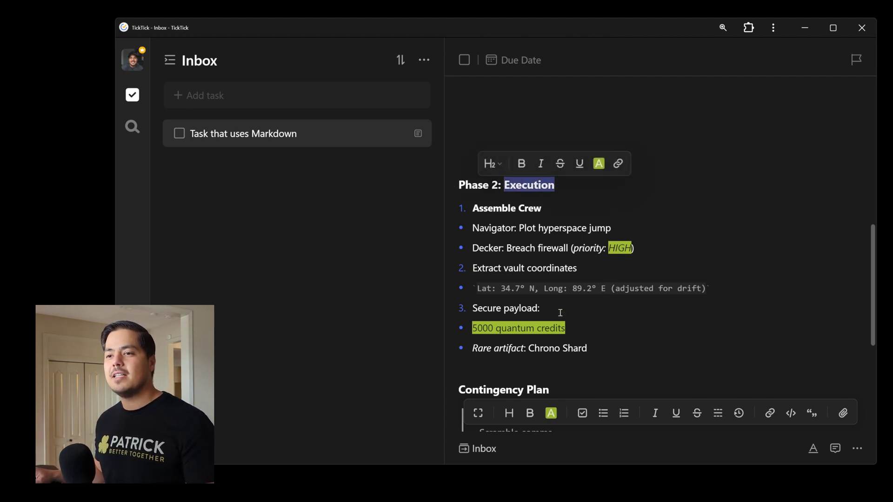
{"action": "left_click", "coordinate": [554, 422]}
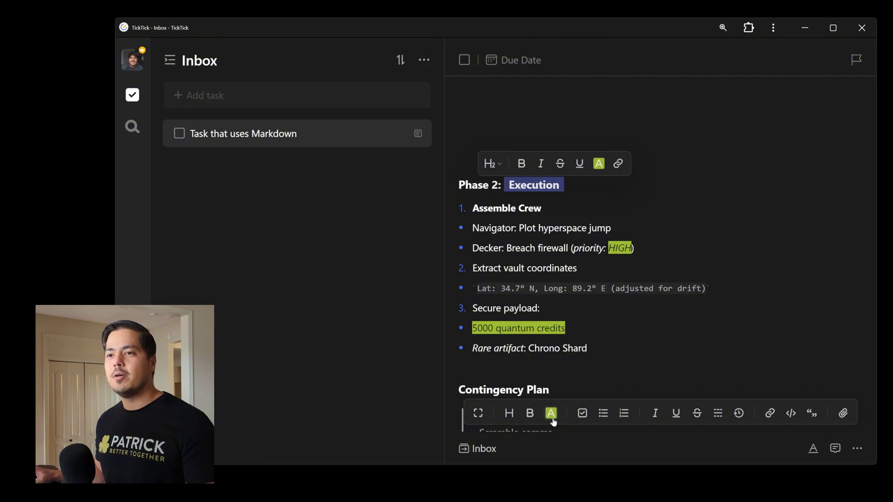
{"action": "left_click", "coordinate": [589, 361]}
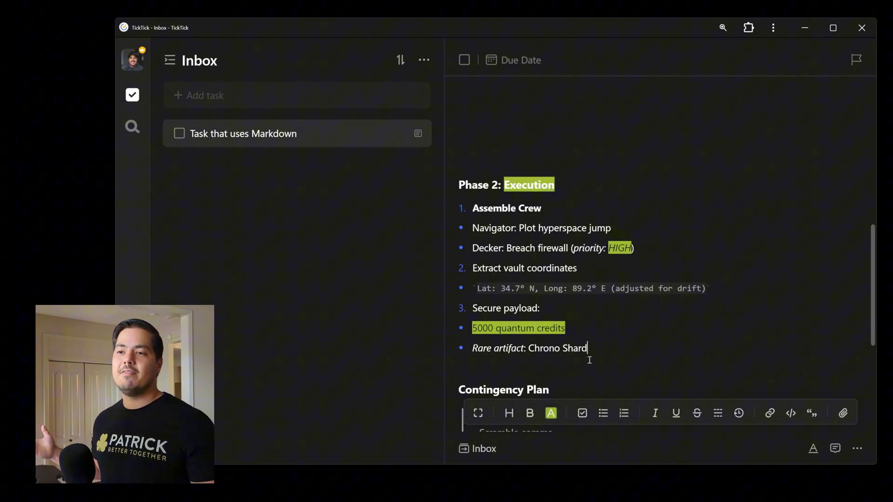
Step: Place the caret on the empty line below HERE IS MY HIGHLIGHT
{"action": "scroll", "coordinate": [589, 360], "scroll_direction": "up", "scroll_amount": 3}
{"action": "scroll", "coordinate": [590, 359], "scroll_direction": "up", "scroll_amount": 2}
{"action": "left_click", "coordinate": [505, 300]}
{"action": "left_click", "coordinate": [502, 295]}
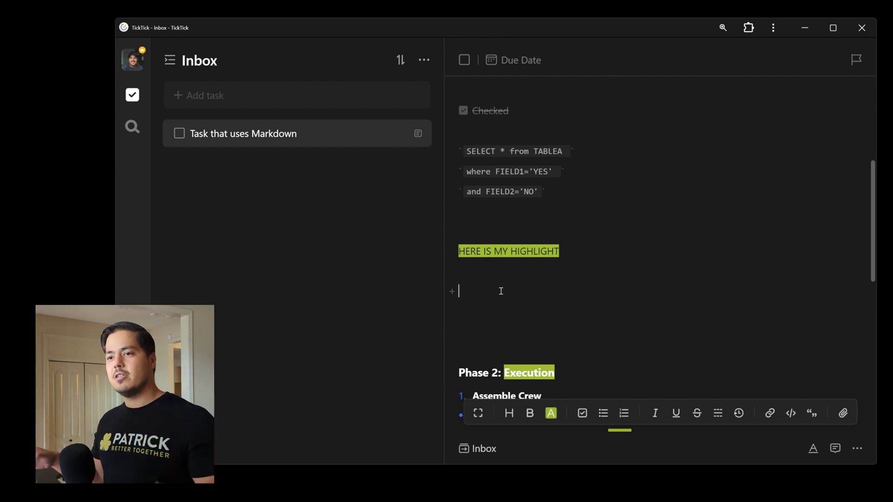
{"action": "left_click", "coordinate": [584, 414]}
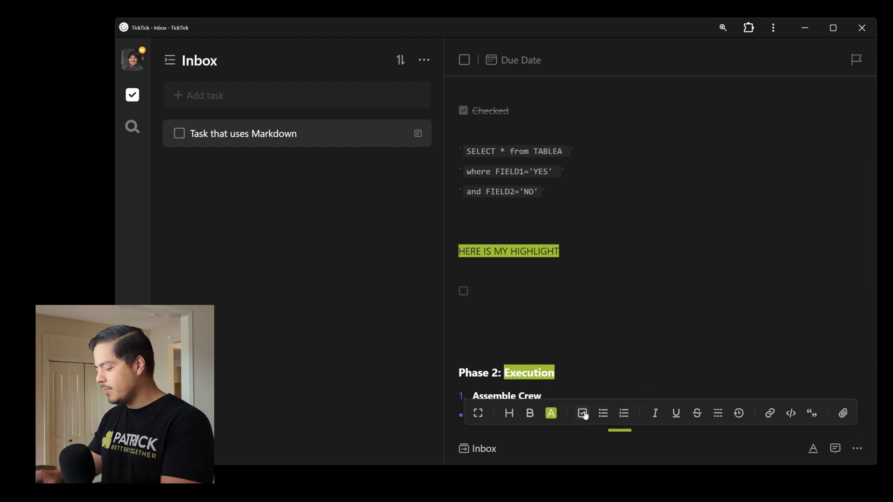
{"action": "left_click", "coordinate": [584, 414]}
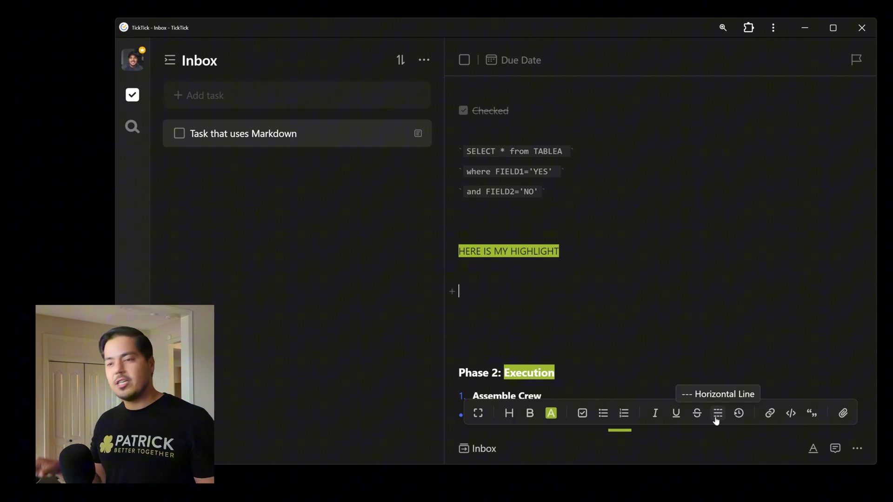
Step: Insert a horizontal line at the caret between HERE IS MY HIGHLIGHT and Phase 2: Execution
{"action": "left_click", "coordinate": [716, 418]}
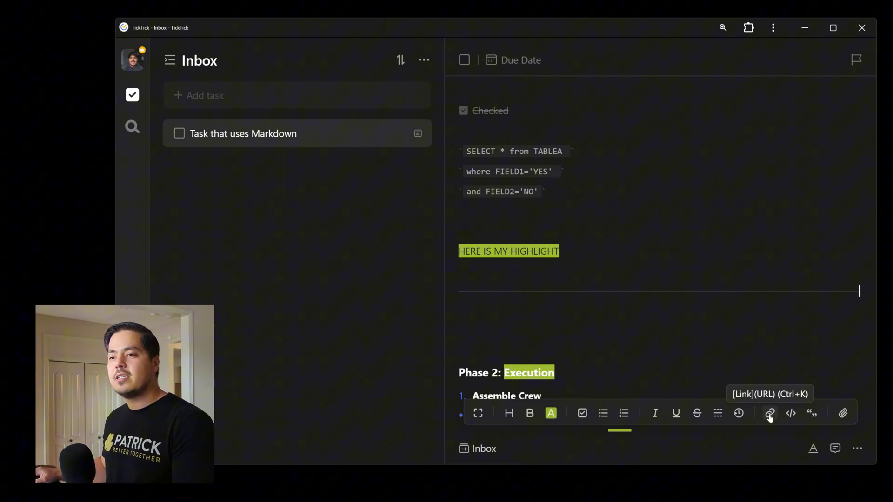
{"action": "left_click", "coordinate": [770, 416]}
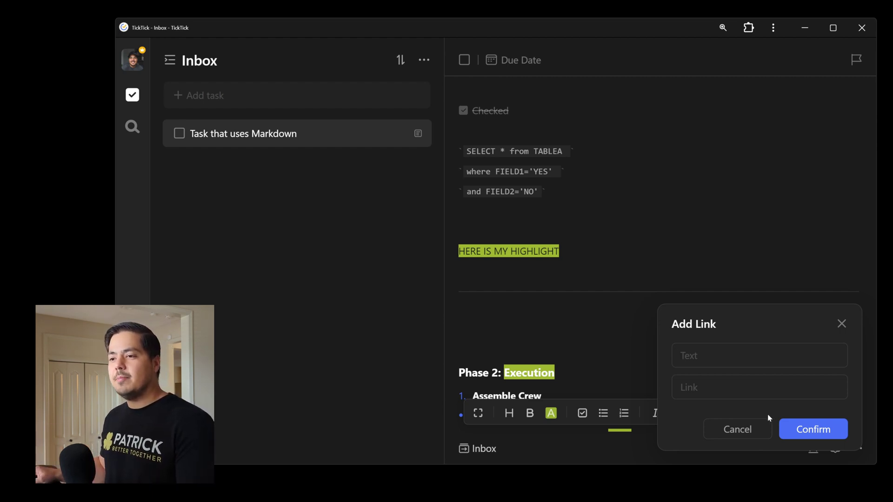
{"action": "left_click", "coordinate": [754, 432]}
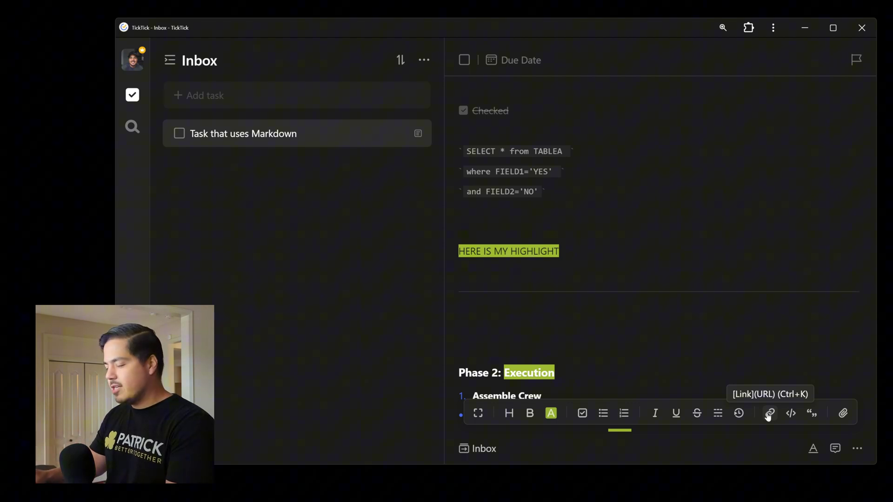
{"action": "key", "text": "Return"}
{"action": "key", "text": "Return"}
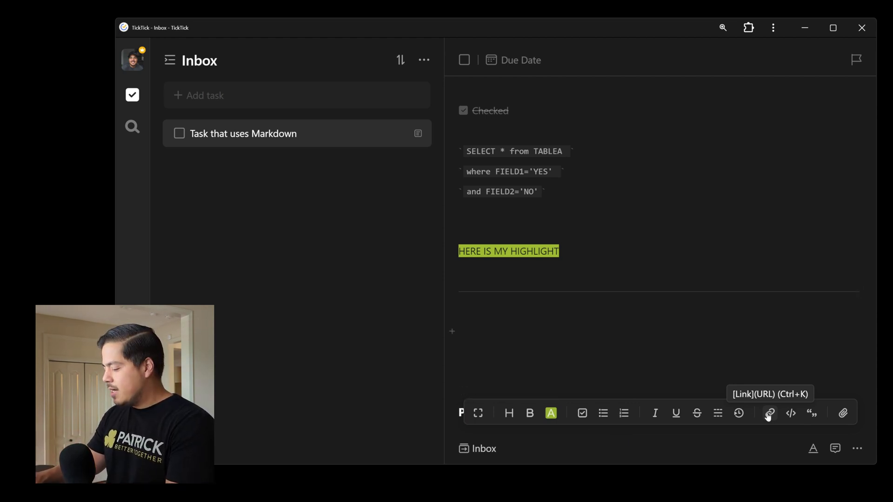
{"action": "type", "text": "["}
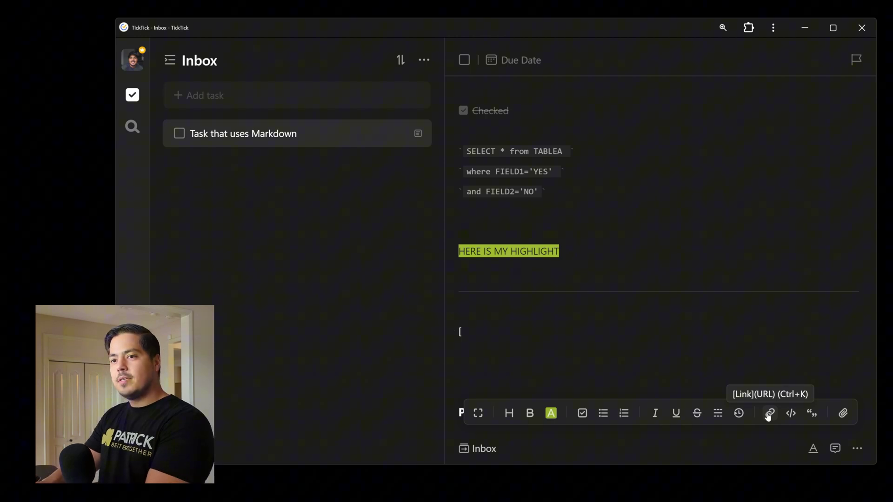
{"action": "type", "text": "This is "}
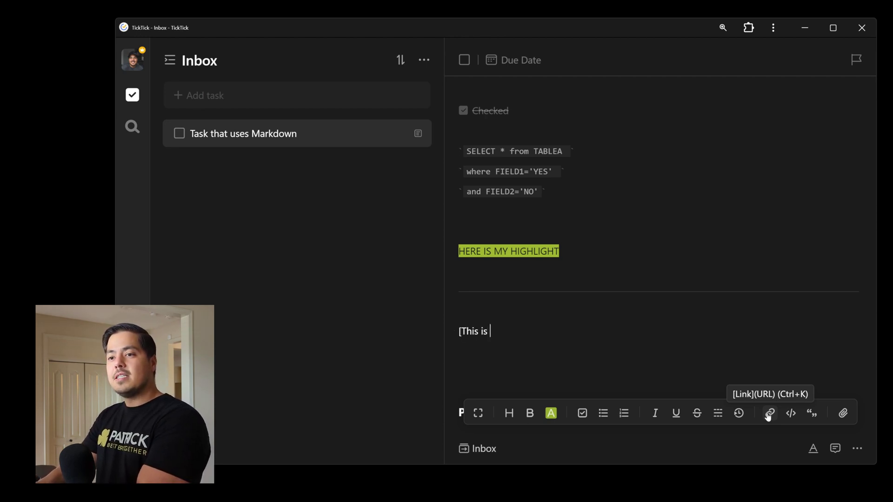
{"action": "type", "text": "the text of the link]("}
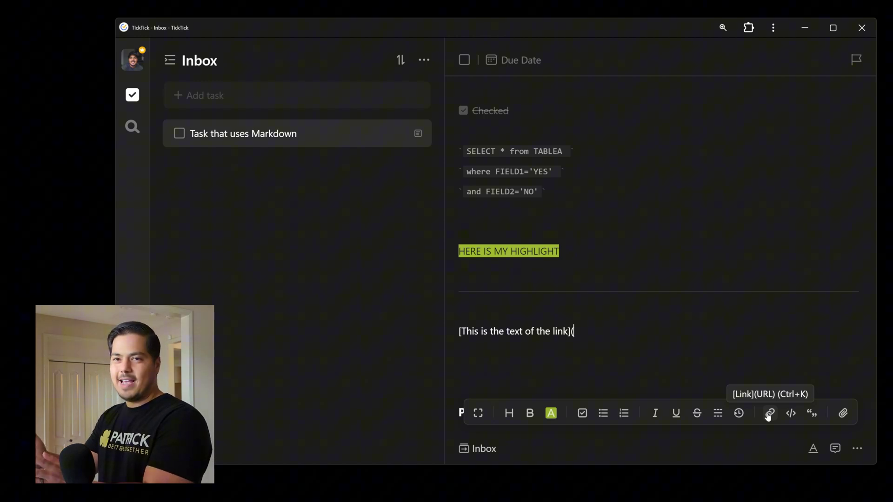
{"action": "type", "text": "http://purple.com"}
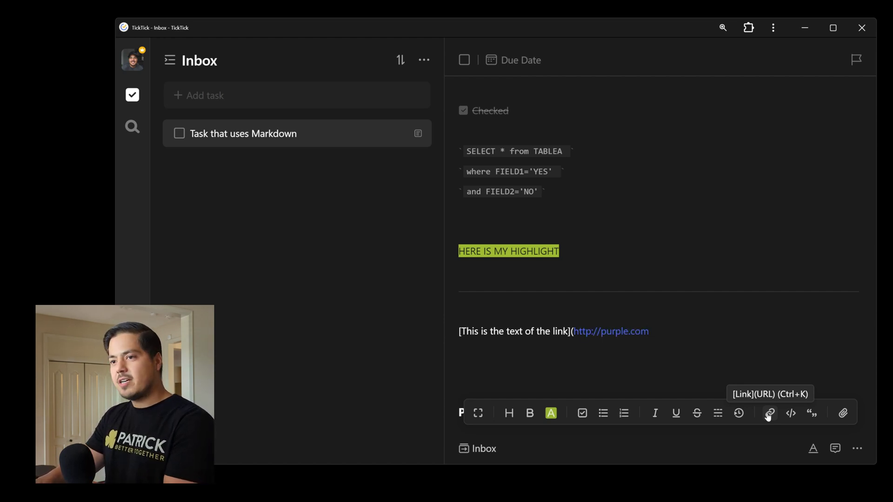
{"action": "type", "text": ")"}
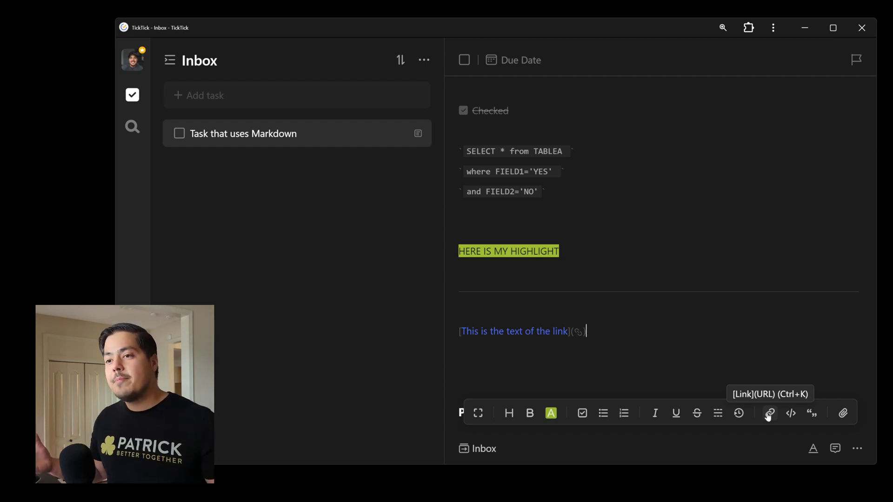
{"action": "key", "text": "Return"}
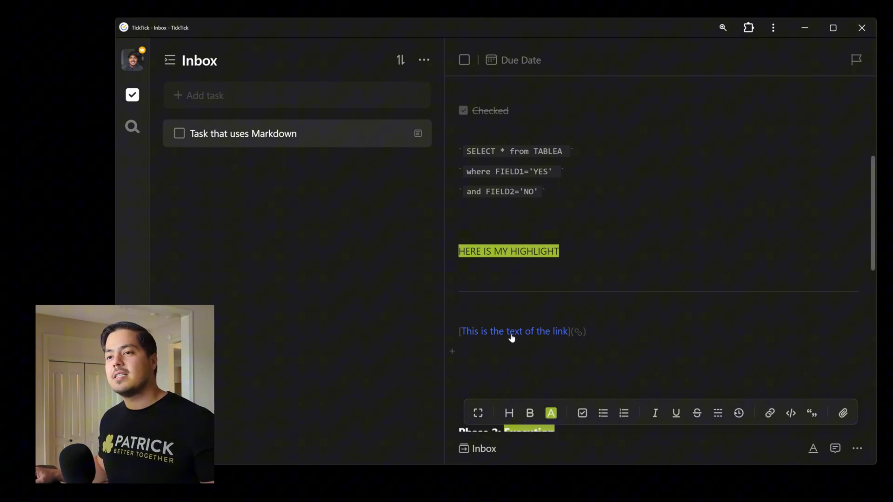
Step: Widen the Chrome window showing purple.com and move it off the TickTick window
{"action": "mouse_move", "coordinate": [511, 338]}
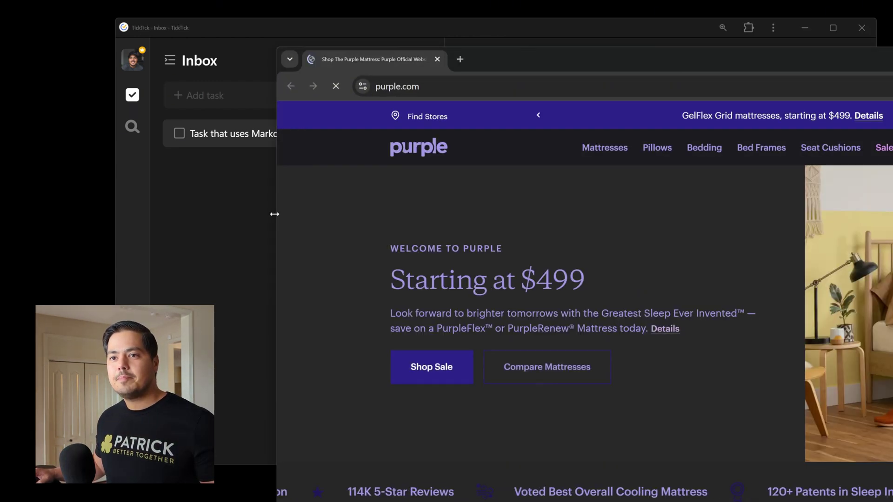
{"action": "left_click_drag", "start_coordinate": [276, 215], "coordinate": [149, 215]}
{"action": "left_click_drag", "start_coordinate": [666, 72], "coordinate": [884, 79]}
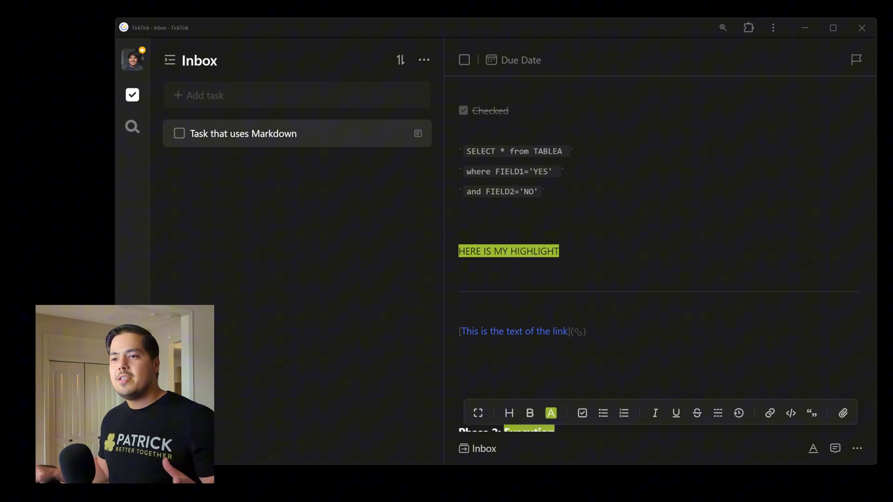
{"action": "left_click", "coordinate": [612, 338]}
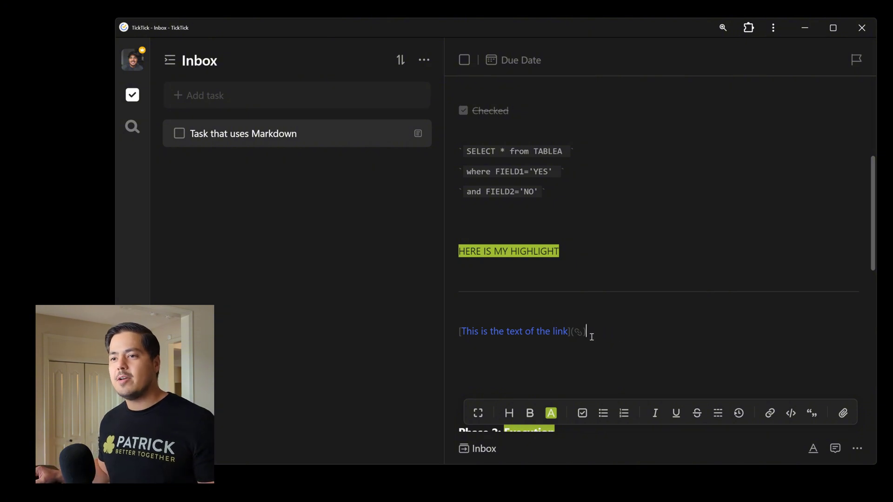
{"action": "left_click", "coordinate": [592, 337]}
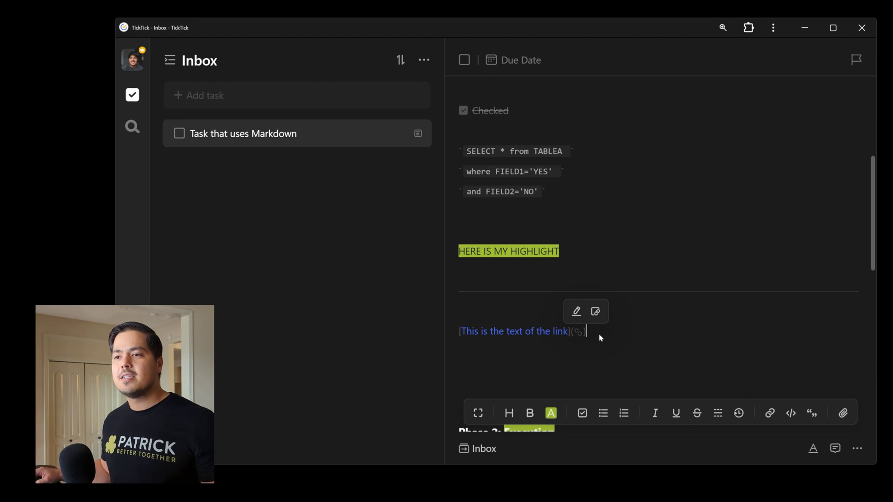
{"action": "key", "text": "ctrl+k"}
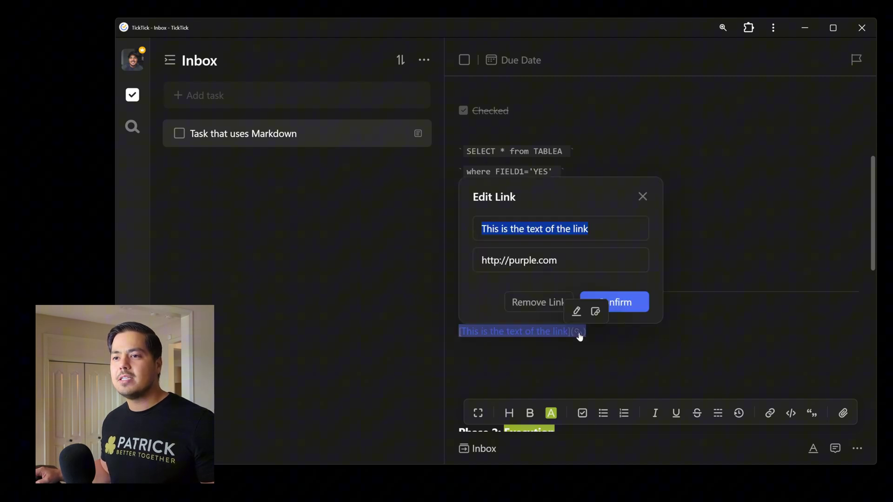
{"action": "left_click", "coordinate": [644, 202]}
{"action": "mouse_move", "coordinate": [581, 340]}
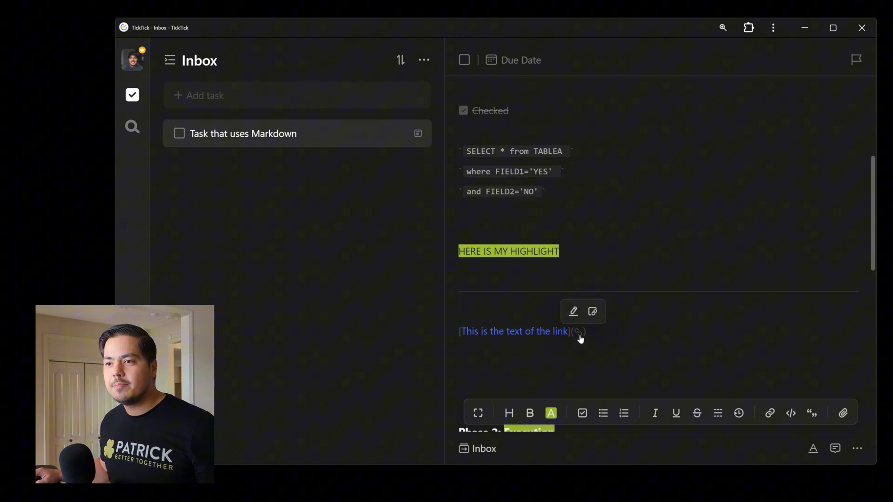
{"action": "key", "text": "ctrl+k"}
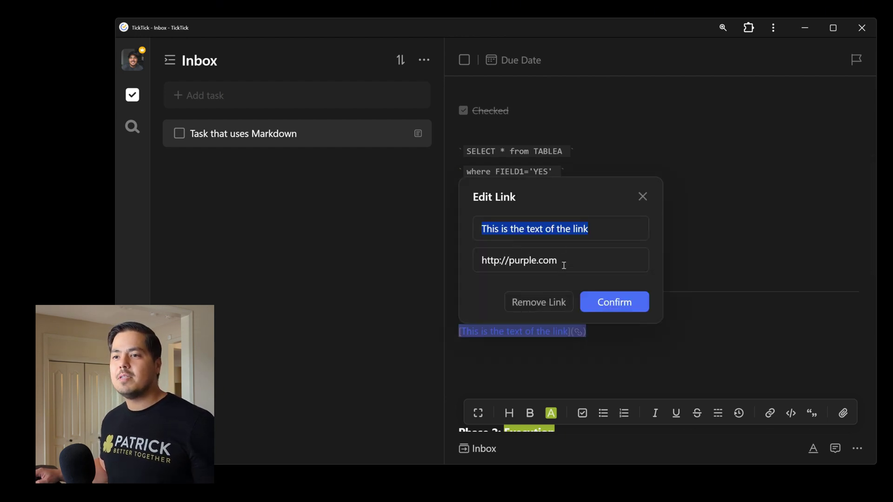
{"action": "left_click_drag", "start_coordinate": [565, 260], "coordinate": [491, 266]}
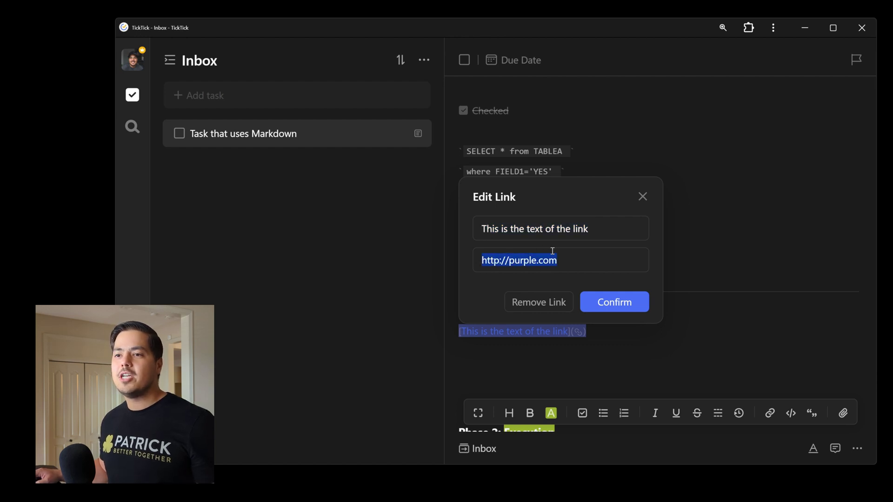
{"action": "left_click", "coordinate": [641, 197]}
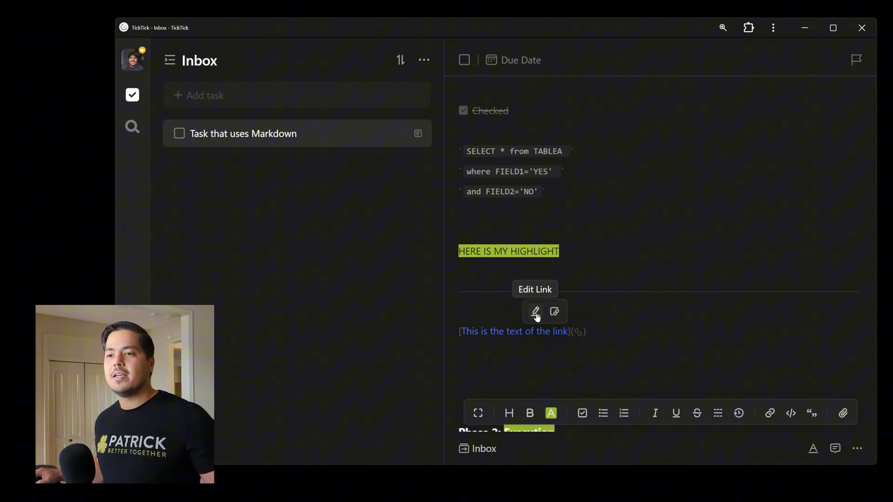
{"action": "left_click", "coordinate": [536, 315]}
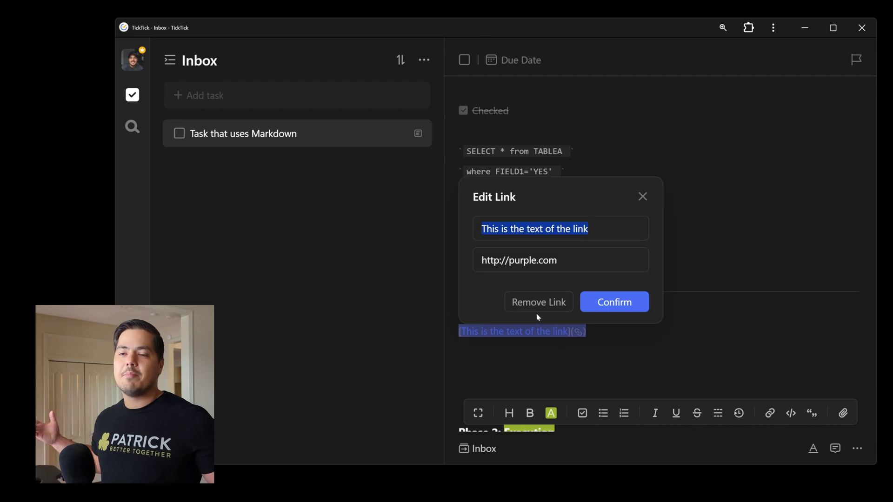